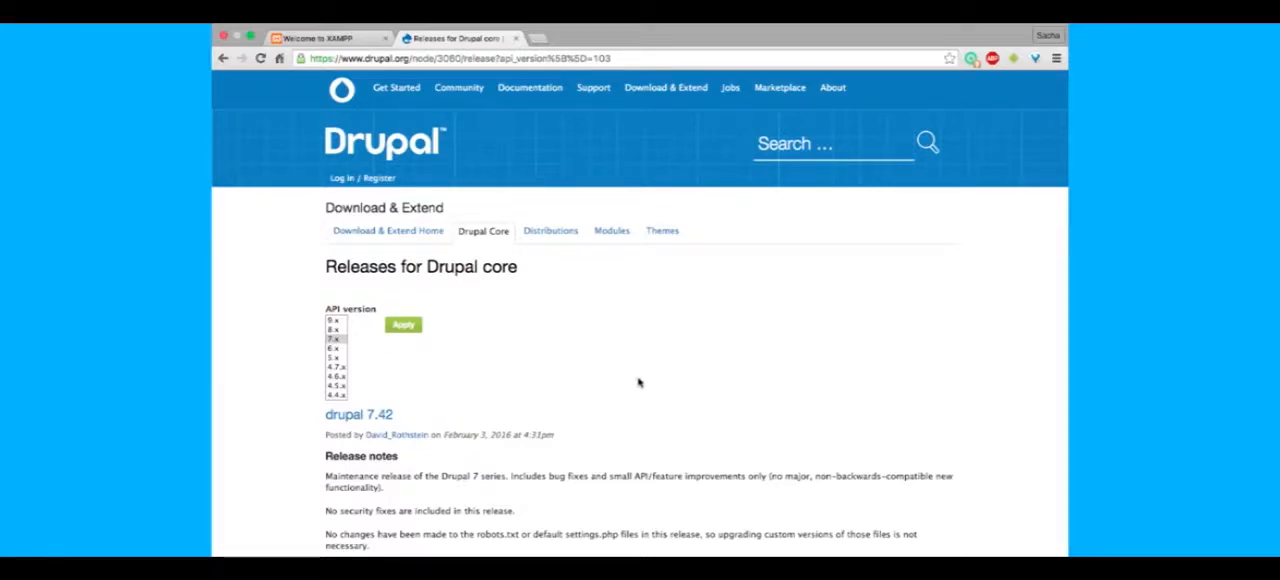
- Download drupal-7.42.zip from the Drupal core releases page and save it to the Desktop
scroll(639, 382, down, 5)
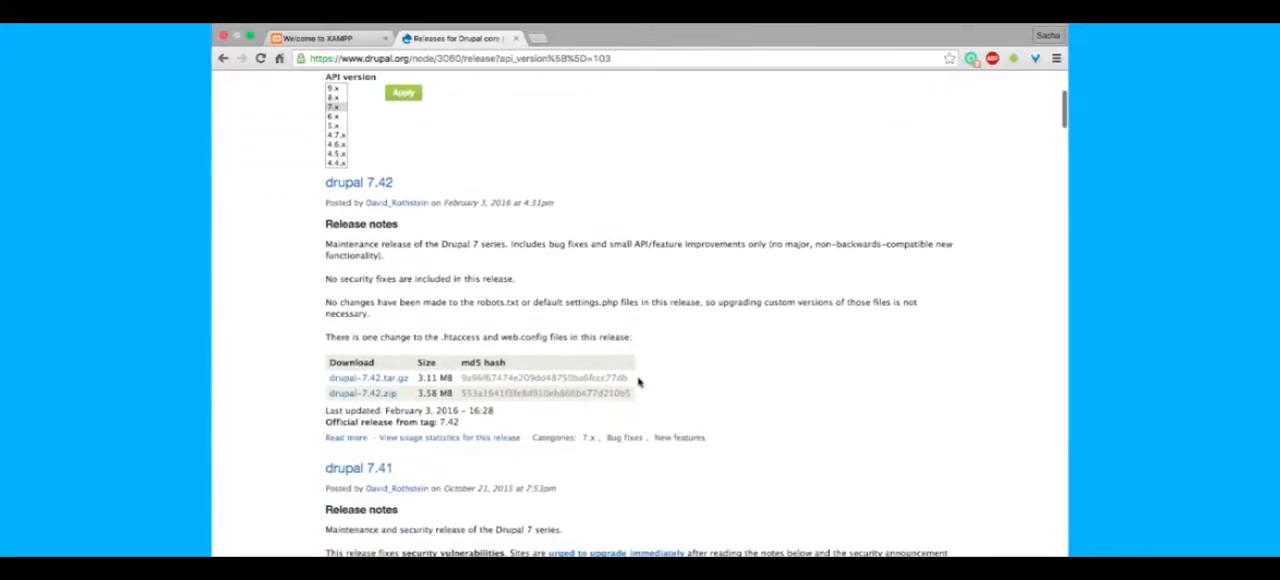
click(386, 393)
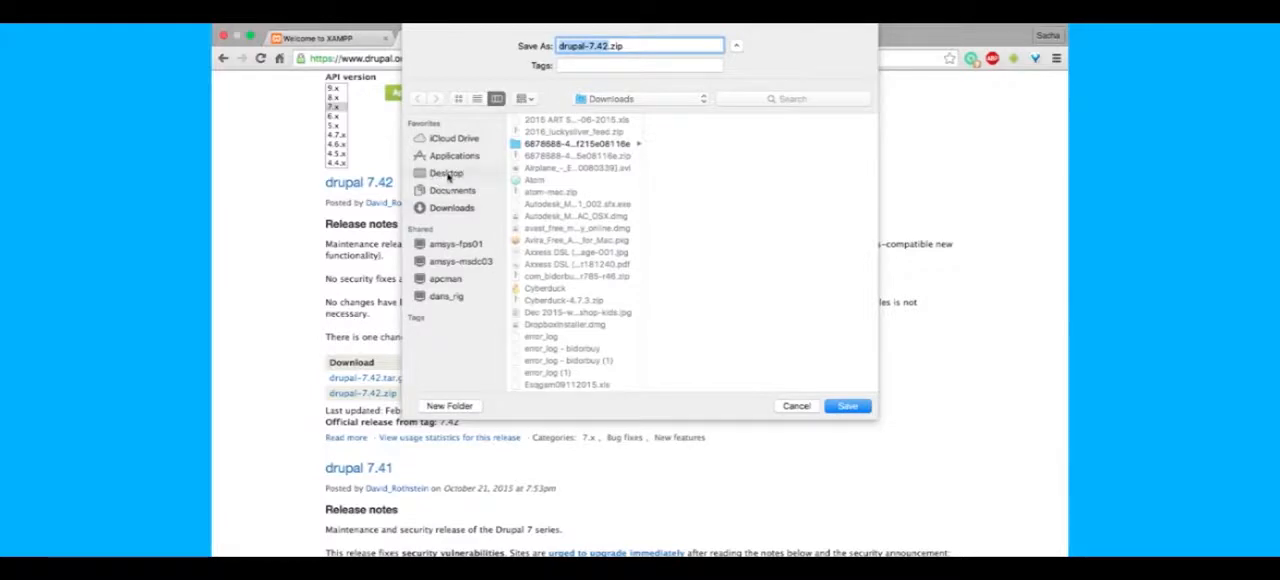
click(446, 173)
click(852, 407)
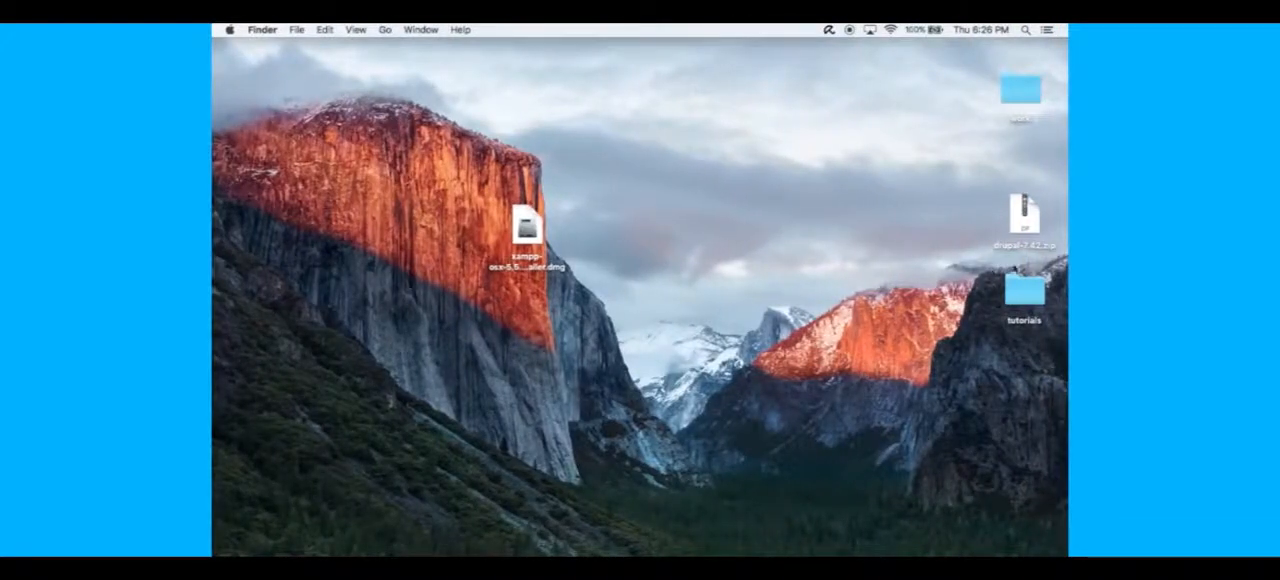
- Extract drupal-7.42.zip on the desktop with Archive Utility and move the extracted folder clear of the zip file
click(1033, 232)
right_click(1024, 239)
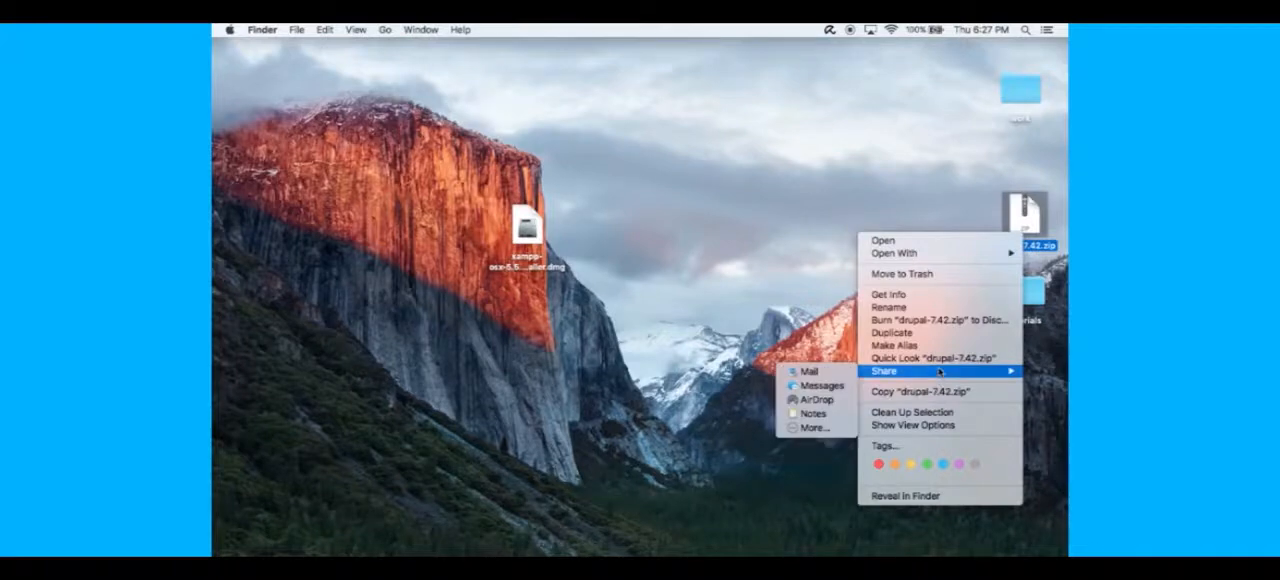
mouse_move(920, 253)
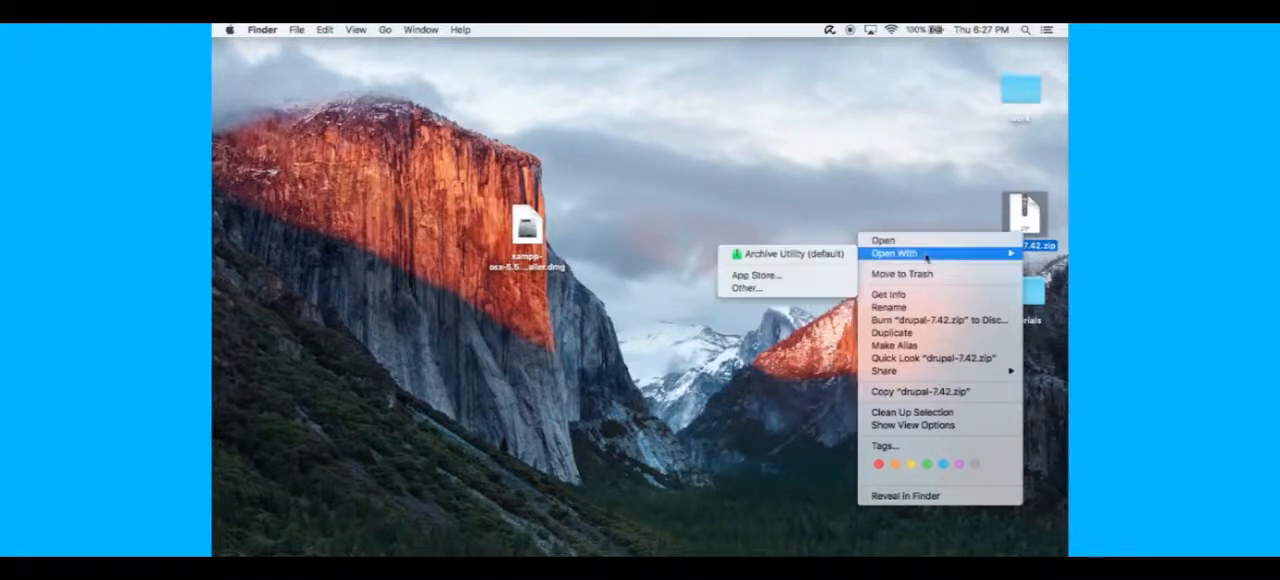
click(784, 257)
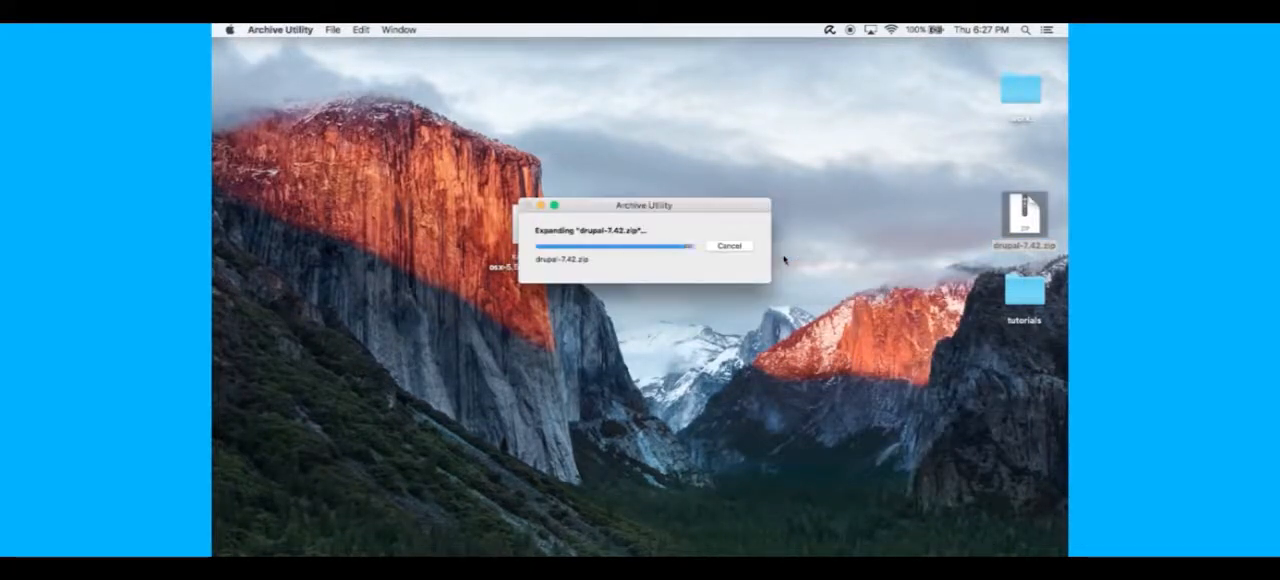
click(1038, 229)
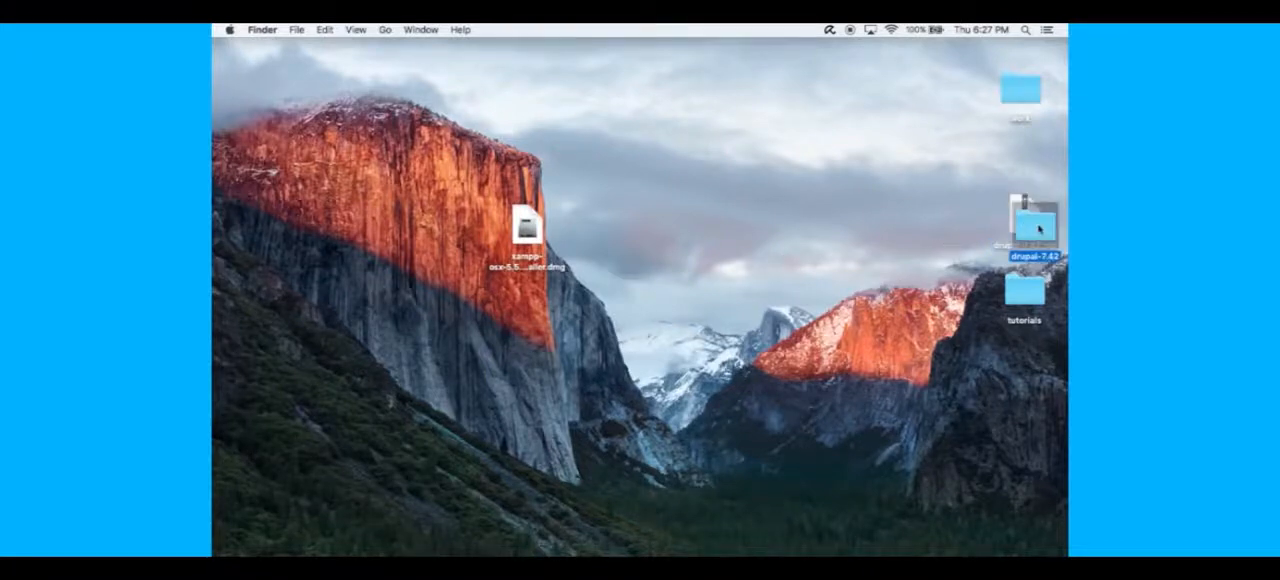
drag(1051, 244, 876, 198)
click(869, 257)
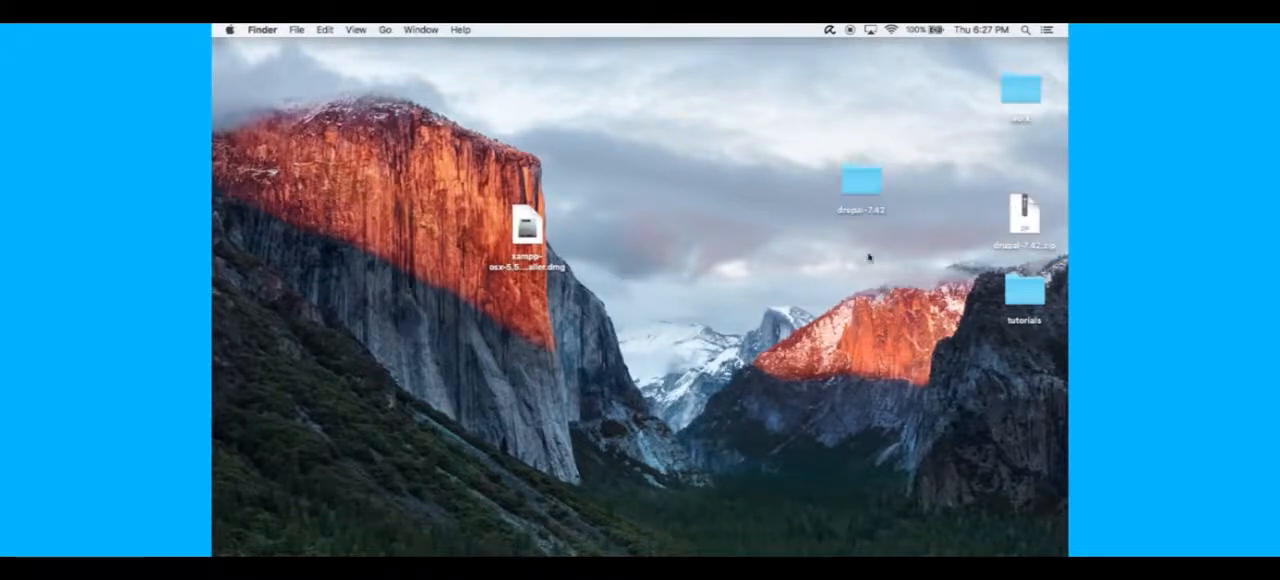
- Copy the drupal-7.42 folder from the desktop into XAMPP's htdocs folder
click(853, 180)
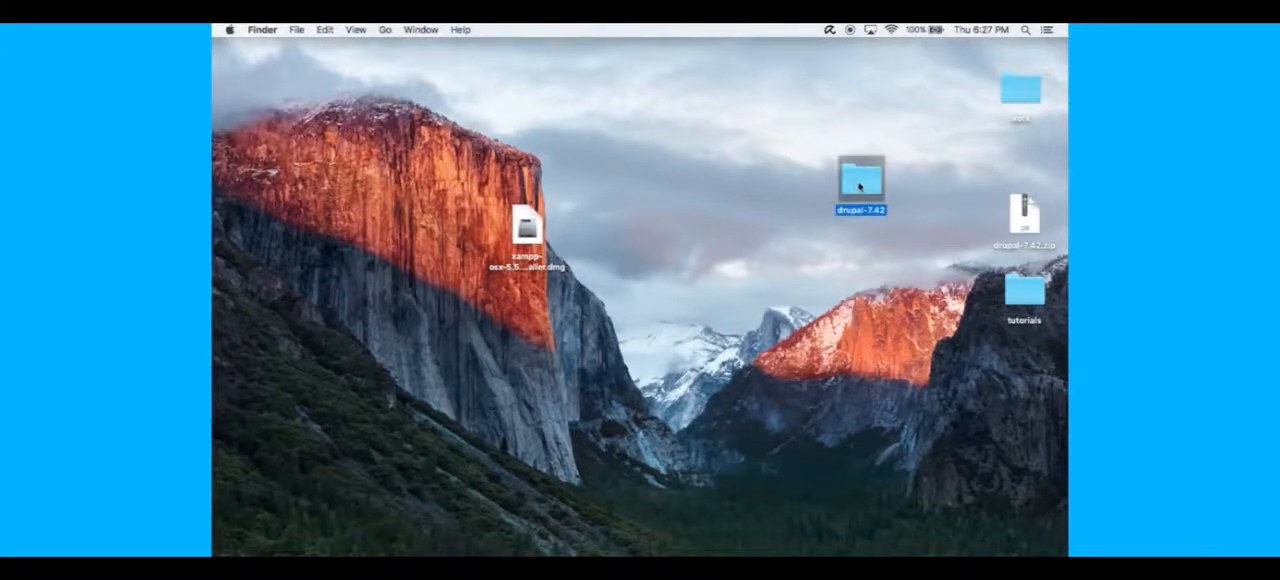
right_click(867, 183)
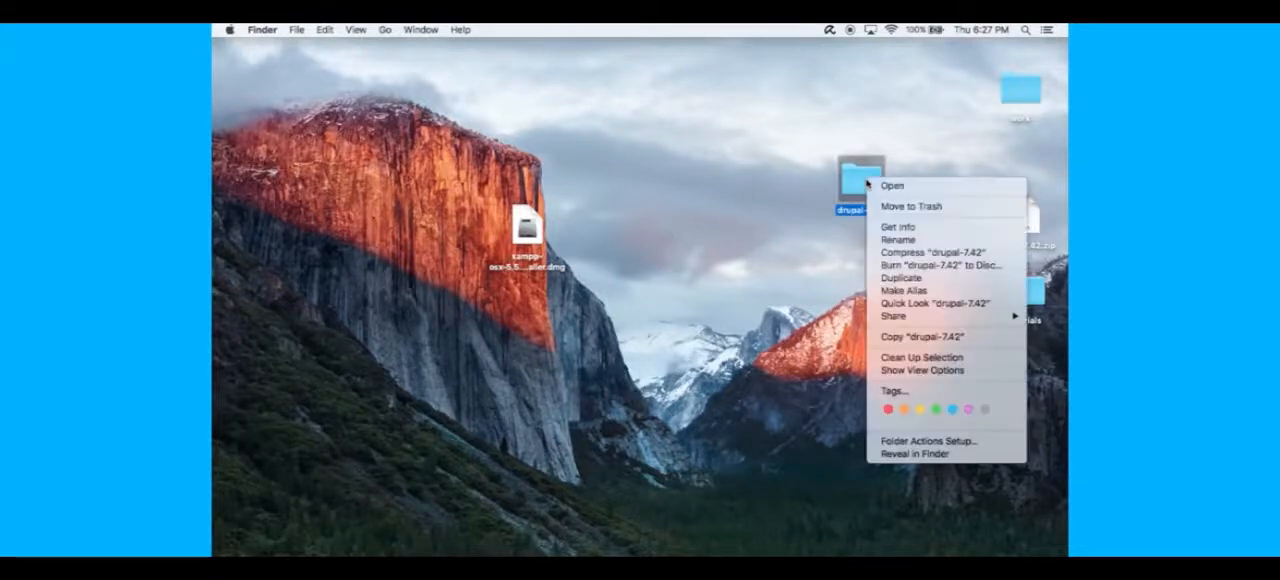
click(944, 337)
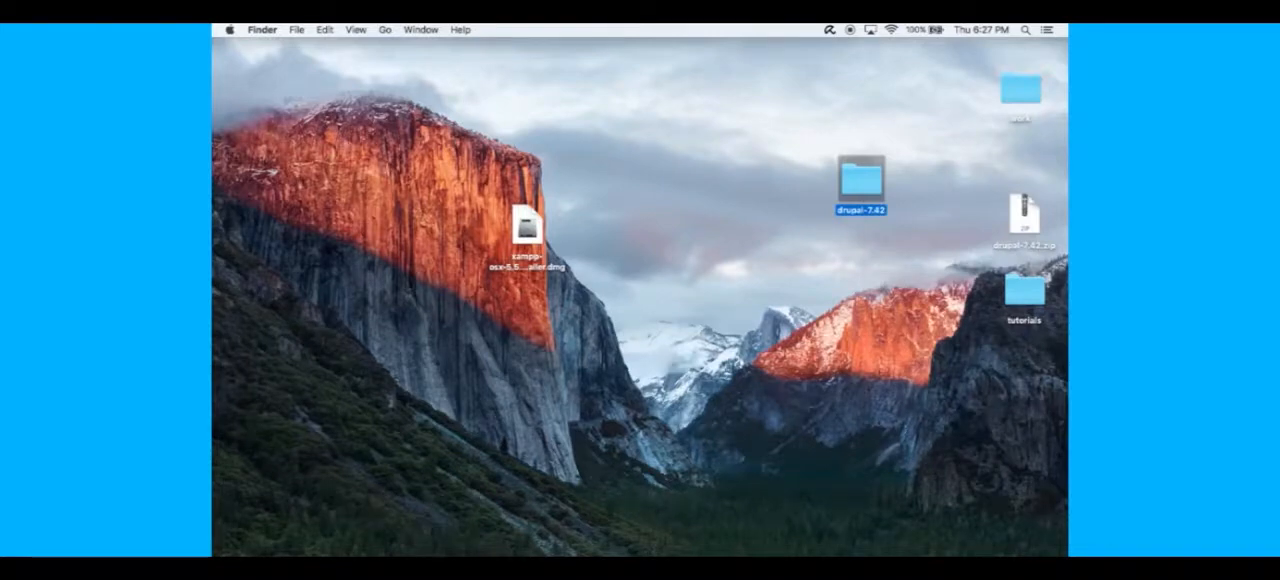
click(240, 542)
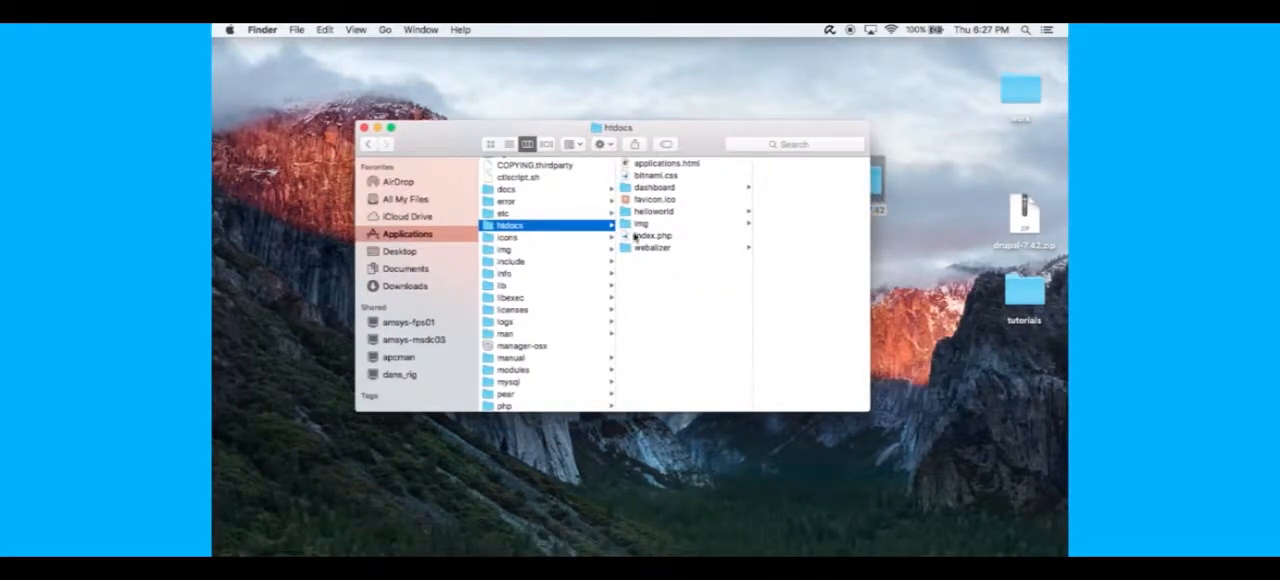
right_click(648, 300)
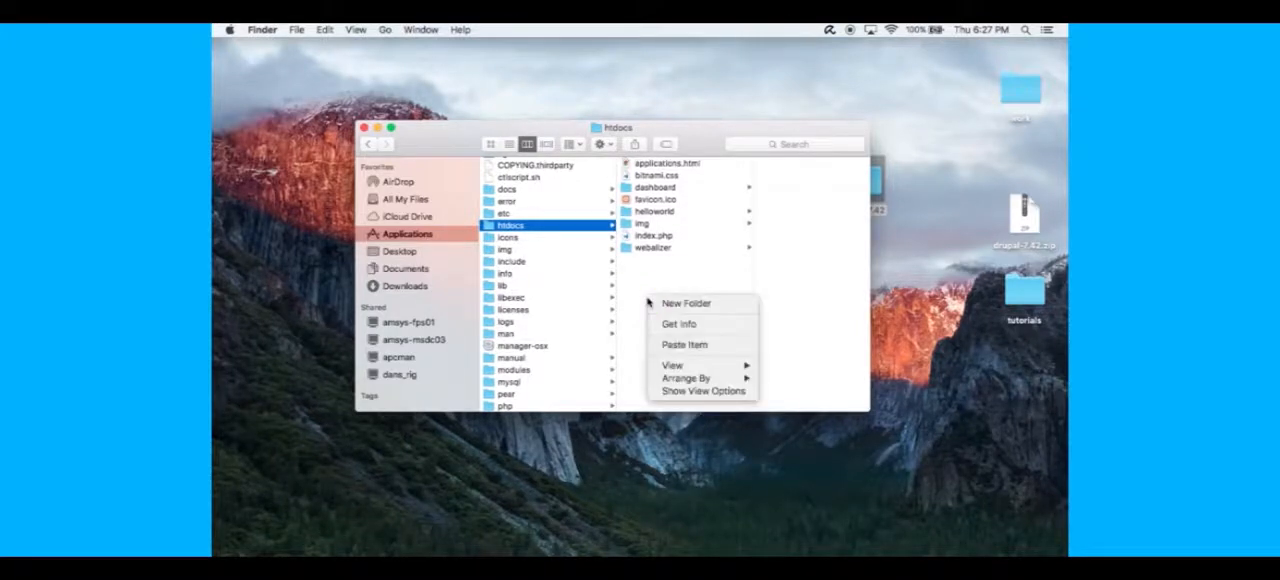
click(711, 345)
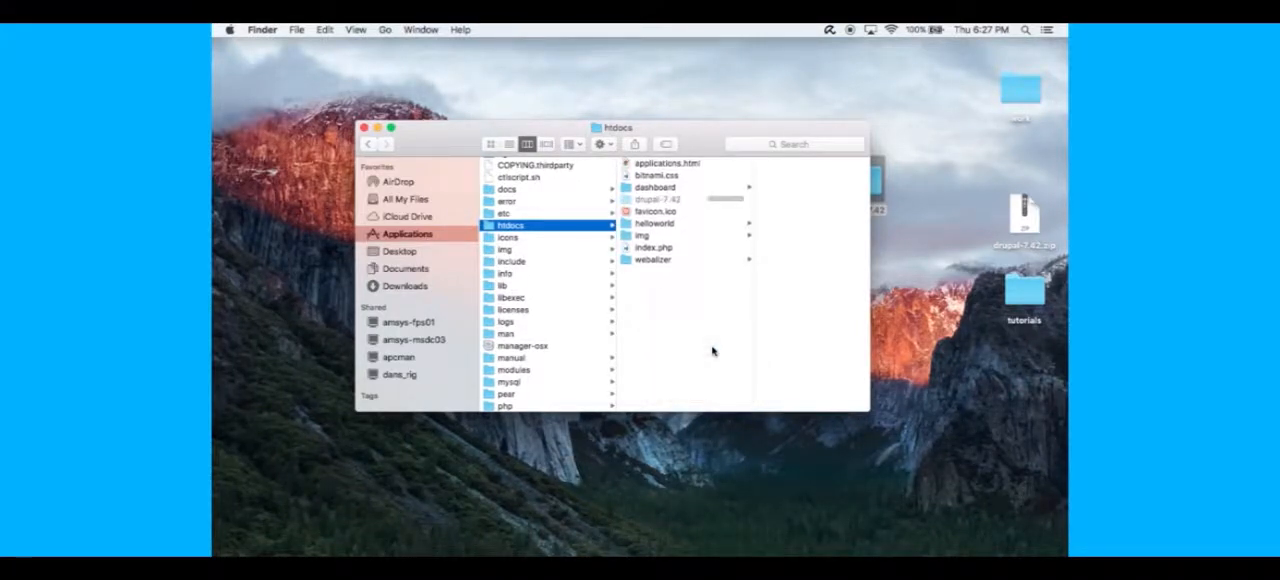
- Rename the drupal-7.42 folder inside htdocs to myfirstsite
click(650, 201)
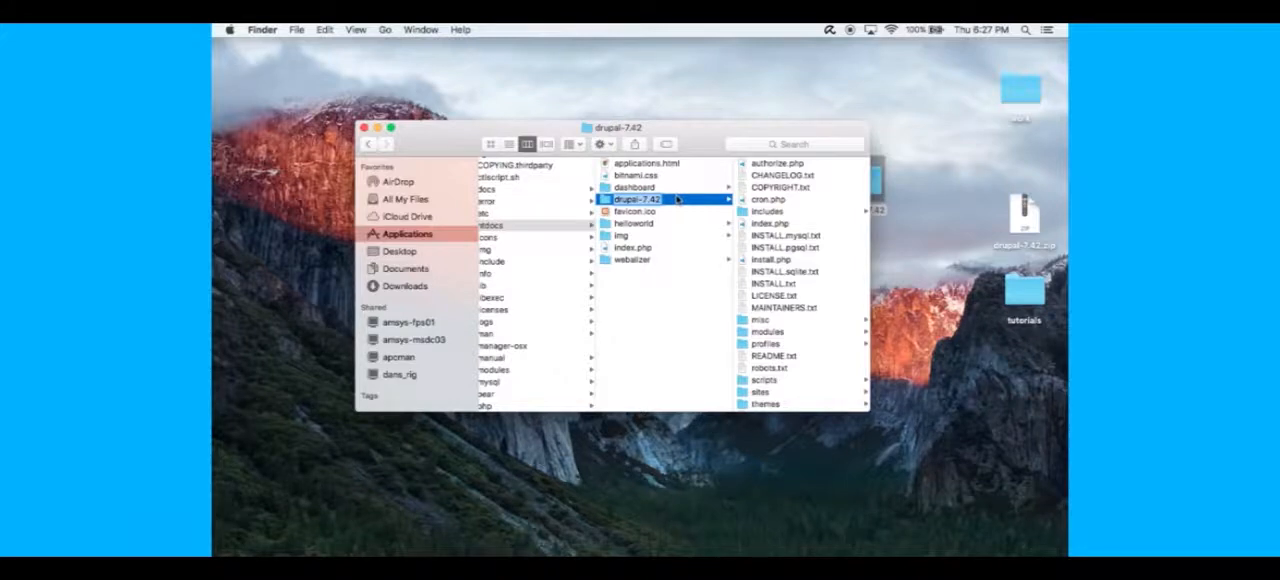
text(mys)
text(irst)
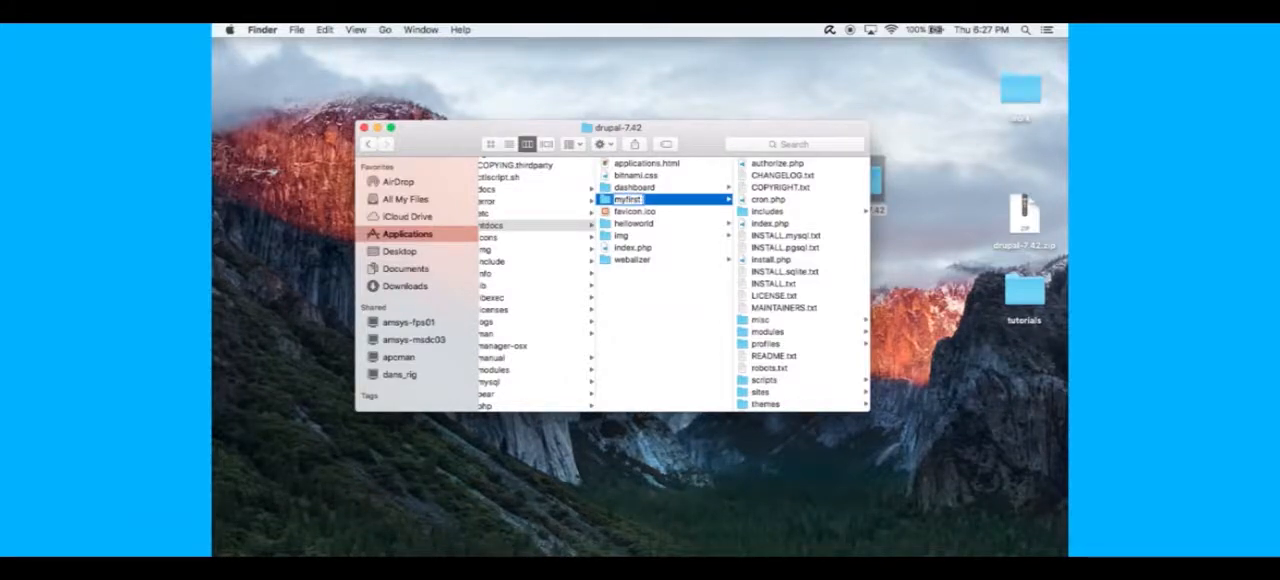
text(site)
click(700, 304)
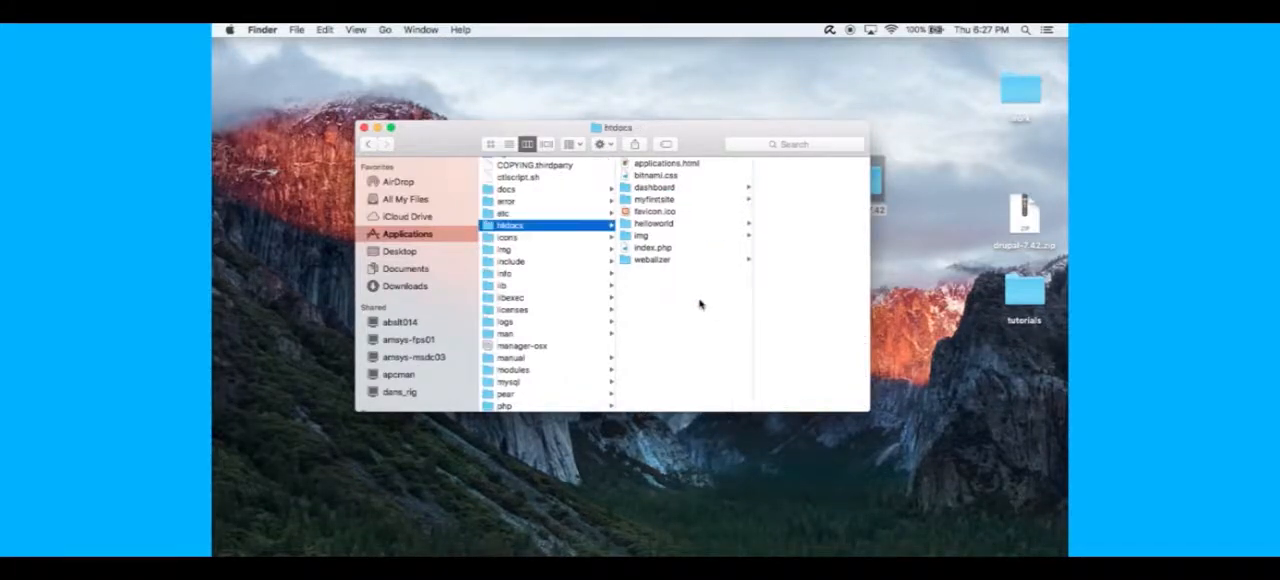
- Make a copy of default.settings.php inside the sites/default folder of myfirstsite
click(655, 247)
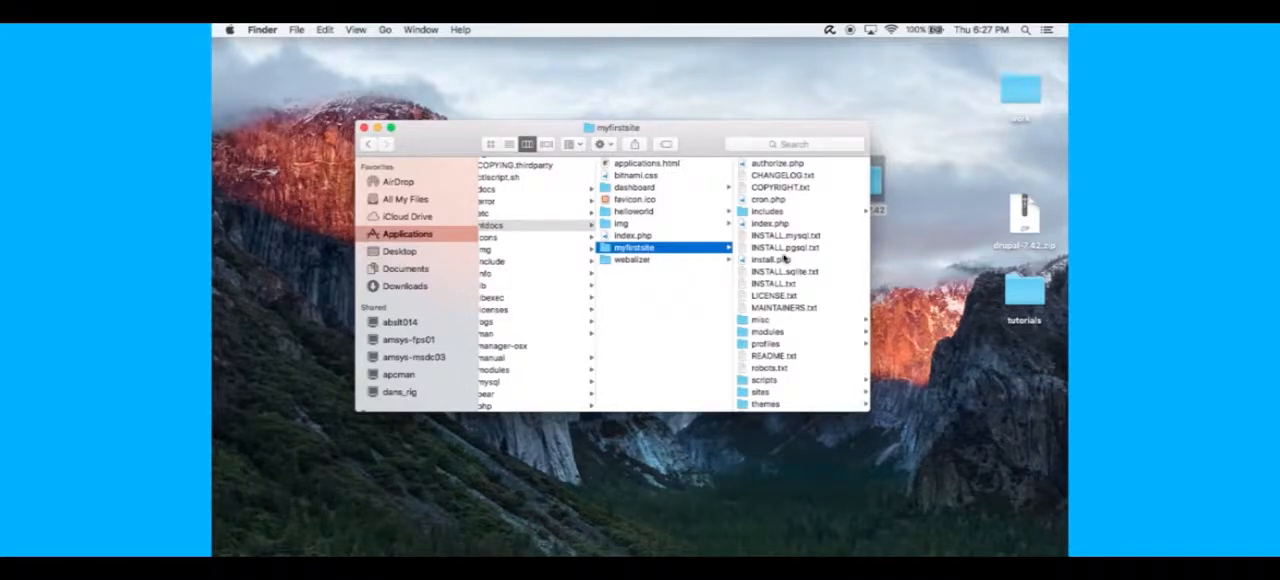
scroll(808, 266, down, 3)
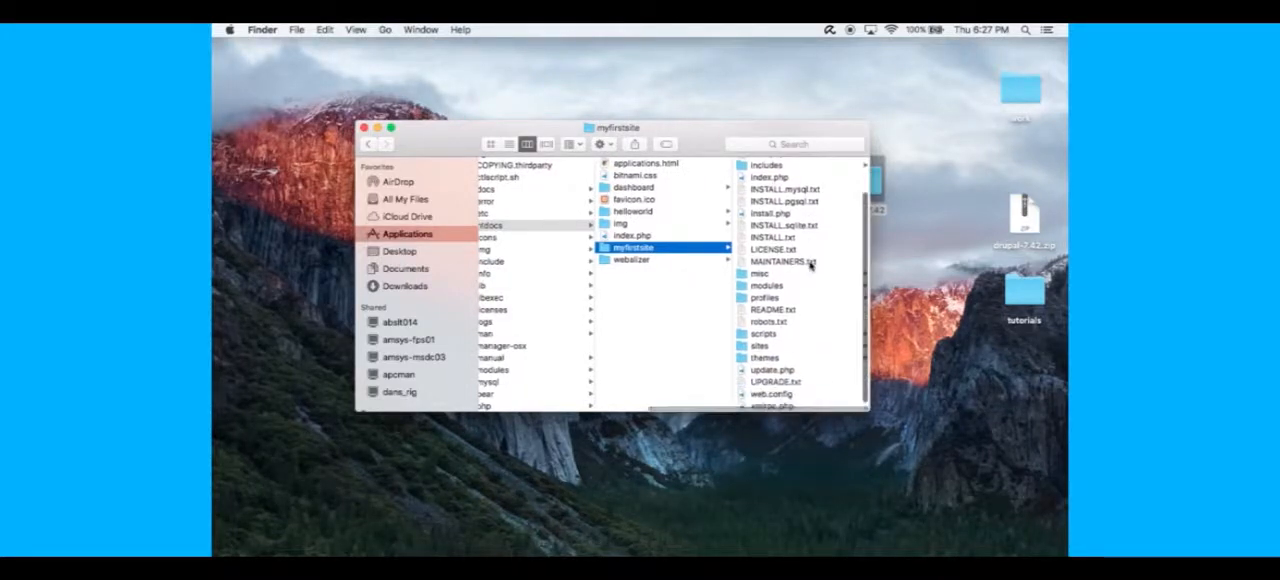
click(760, 345)
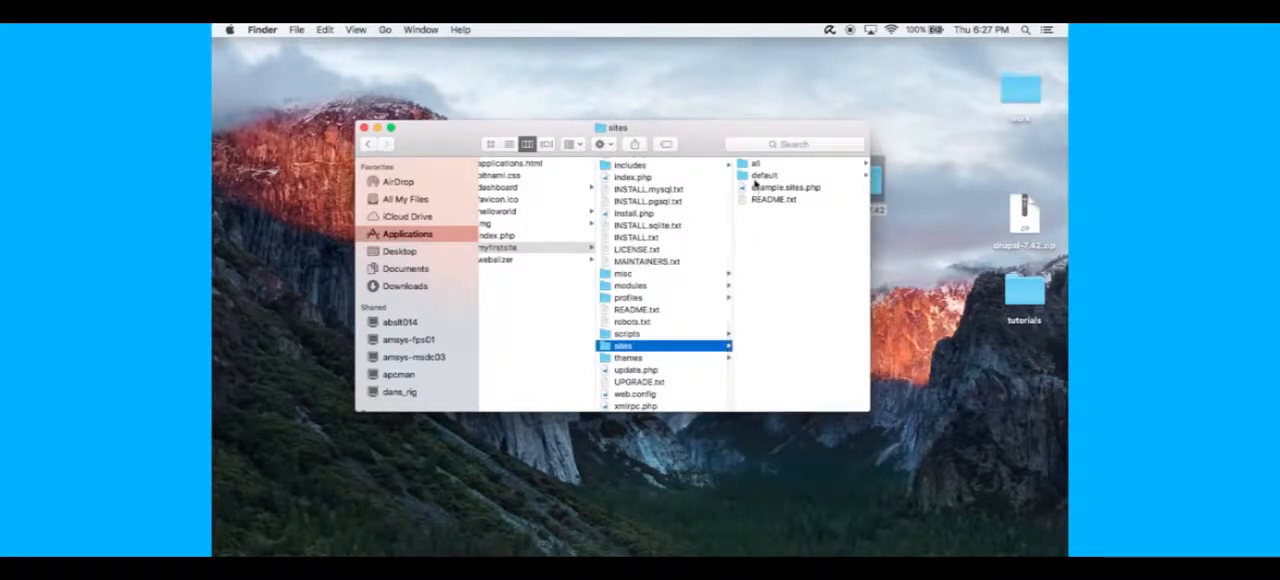
click(756, 176)
click(776, 166)
key(super+c)
key(super+v)
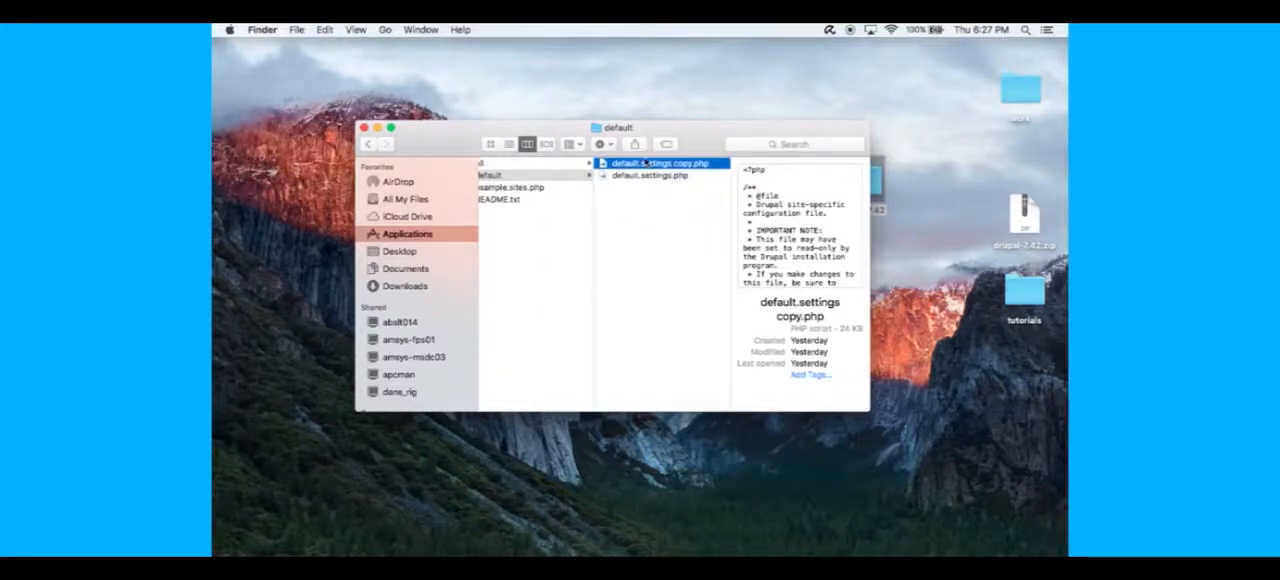
- Rename the copied default settings file to settings.php
click(645, 165)
click(692, 163)
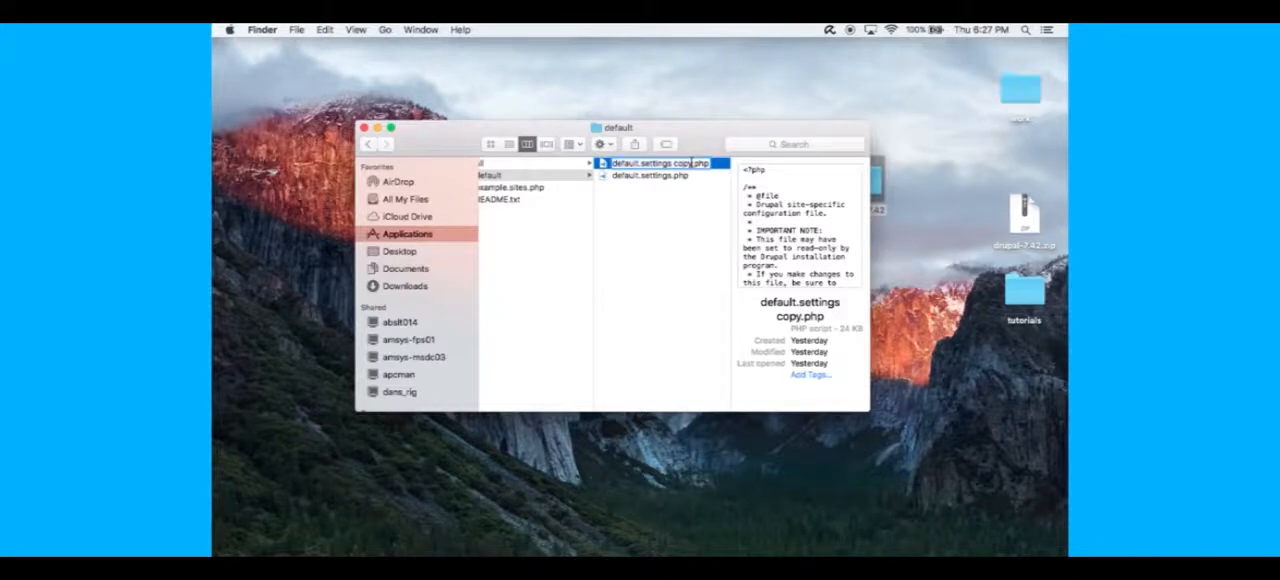
key(BackSpace)
key(BackSpace)
key(BackSpace)
key(BackSpace)
key(BackSpace)
key(Left)
key(Left)
key(Left)
key(BackSpace)
key(BackSpace)
key(BackSpace)
key(BackSpace)
key(BackSpace)
key(BackSpace)
key(BackSpace)
key(BackSpace)
click(643, 221)
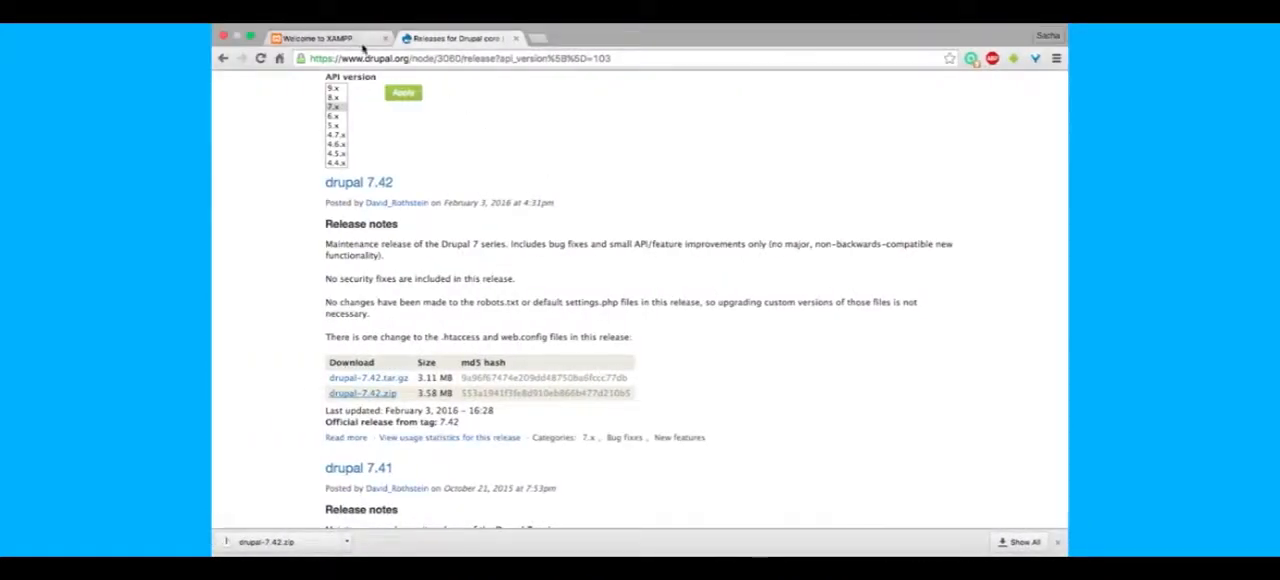
- Switch to Chrome and load localhost/phpmyadmin in place of the XAMPP dashboard
click(356, 39)
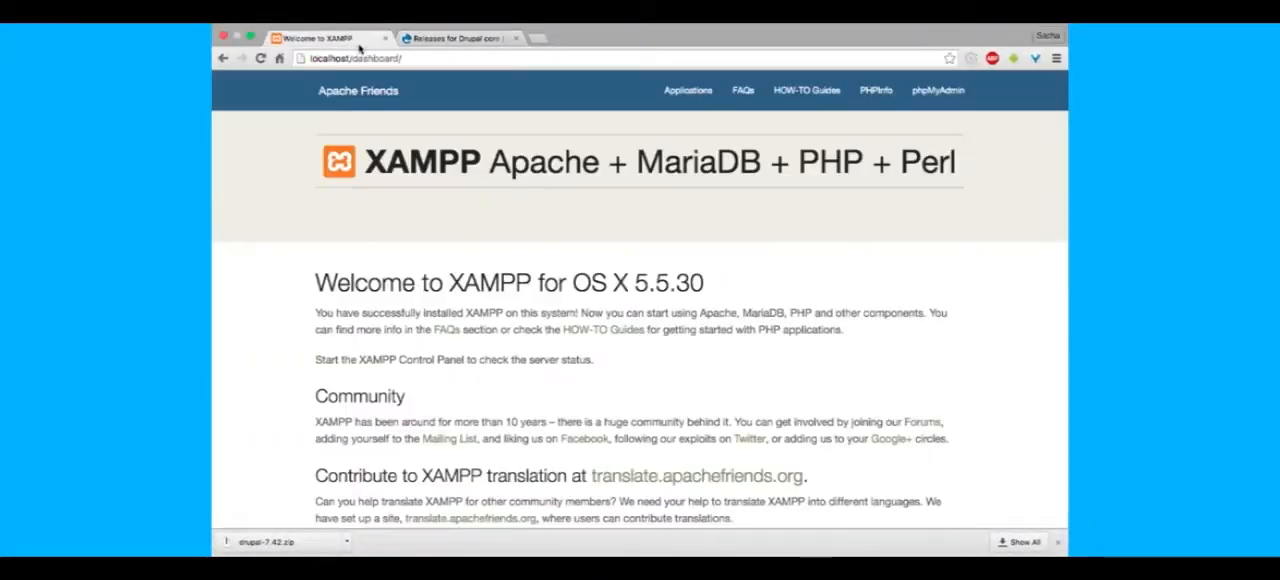
click(431, 59)
click(459, 59)
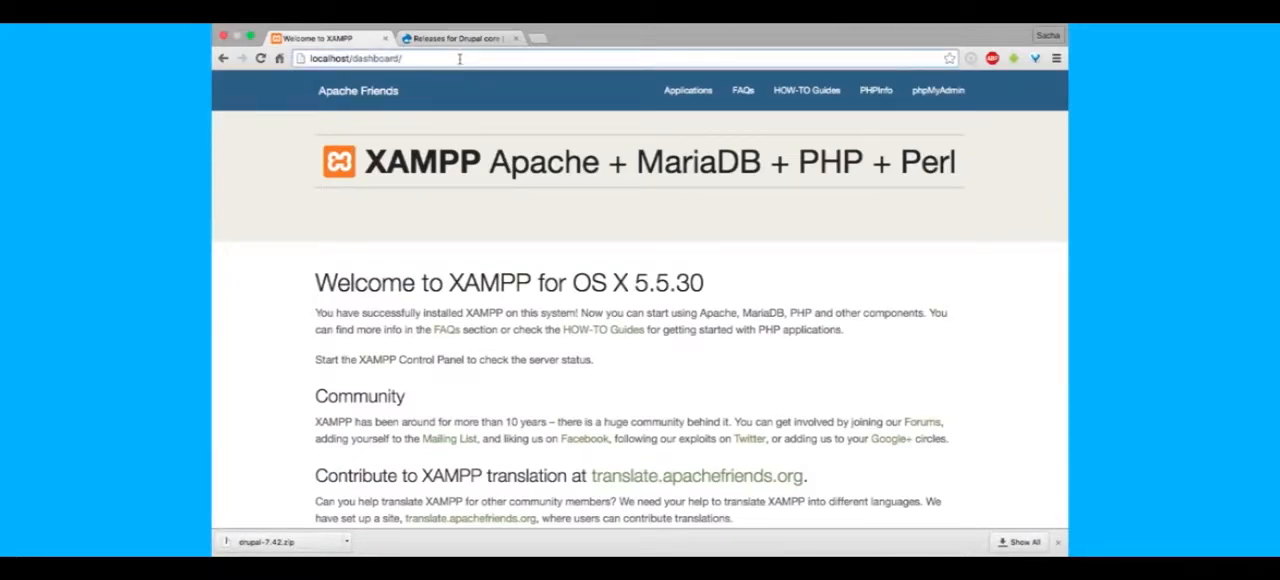
key(BackSpace)
key(BackSpace)
key(BackSpace)
key(BackSpace)
key(BackSpace)
key(BackSpace)
key(BackSpace)
key(BackSpace)
key(BackSpace)
key(BackSpace)
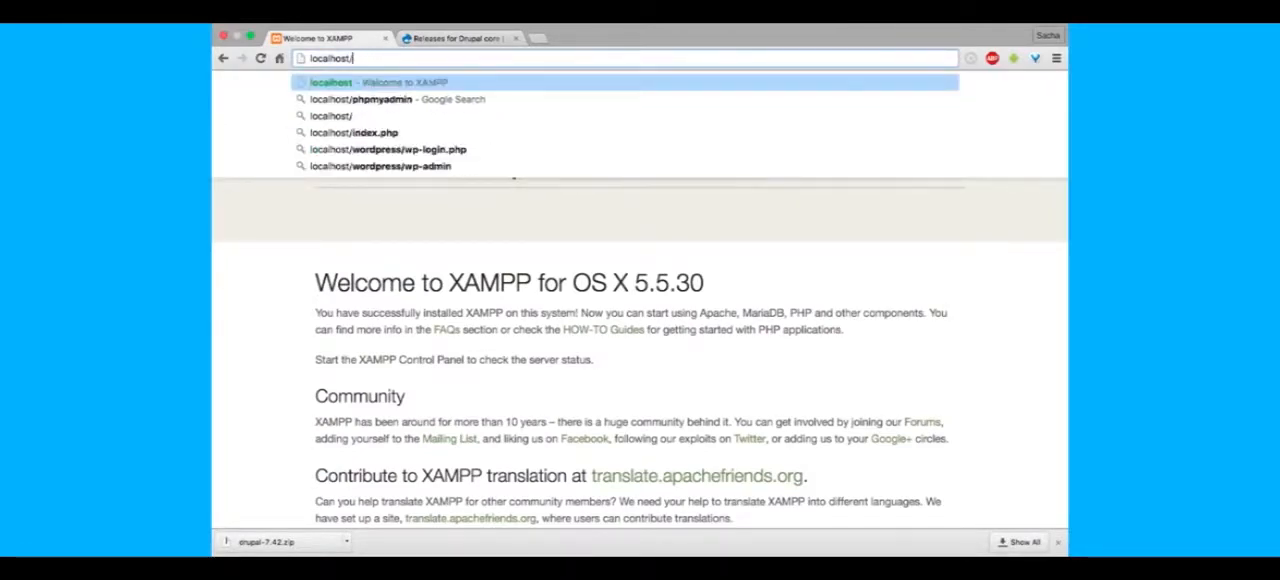
text(phpmyadmin)
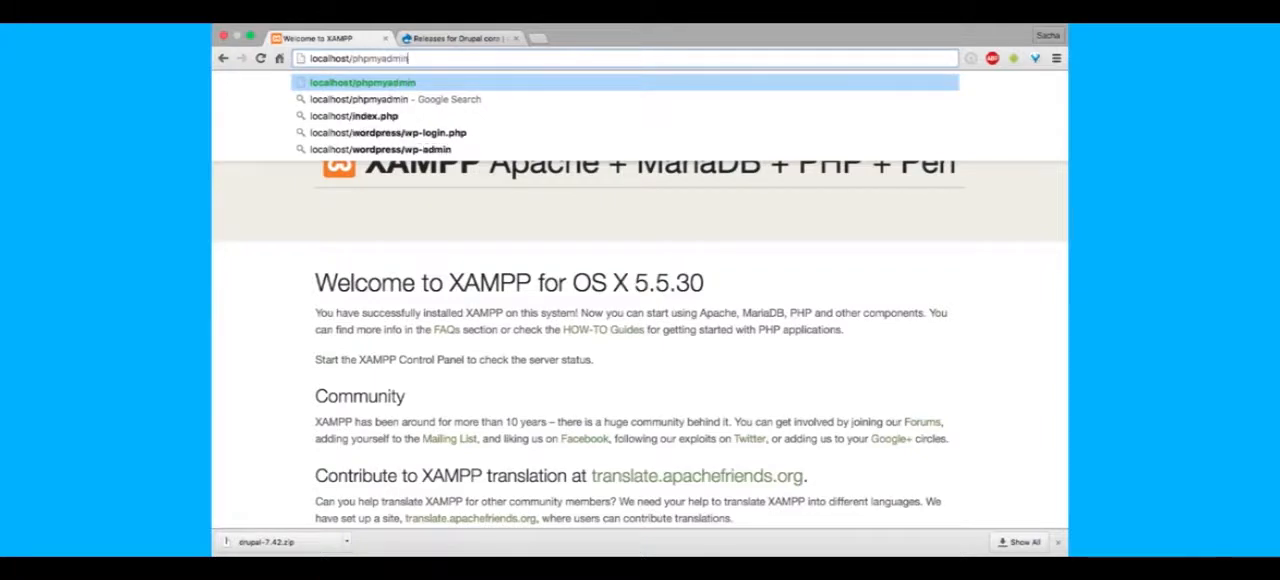
key(Return)
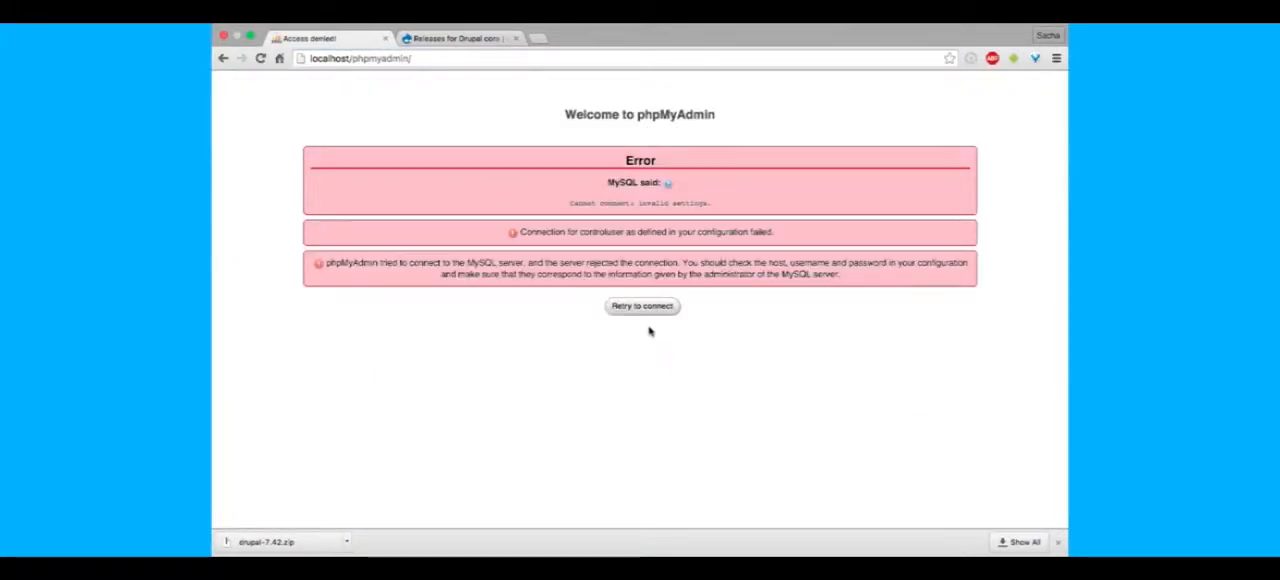
- Open the XAMPP manager-osx application, look for its window, and return to phpMyAdmin in Chrome
key(ctrl+Right)
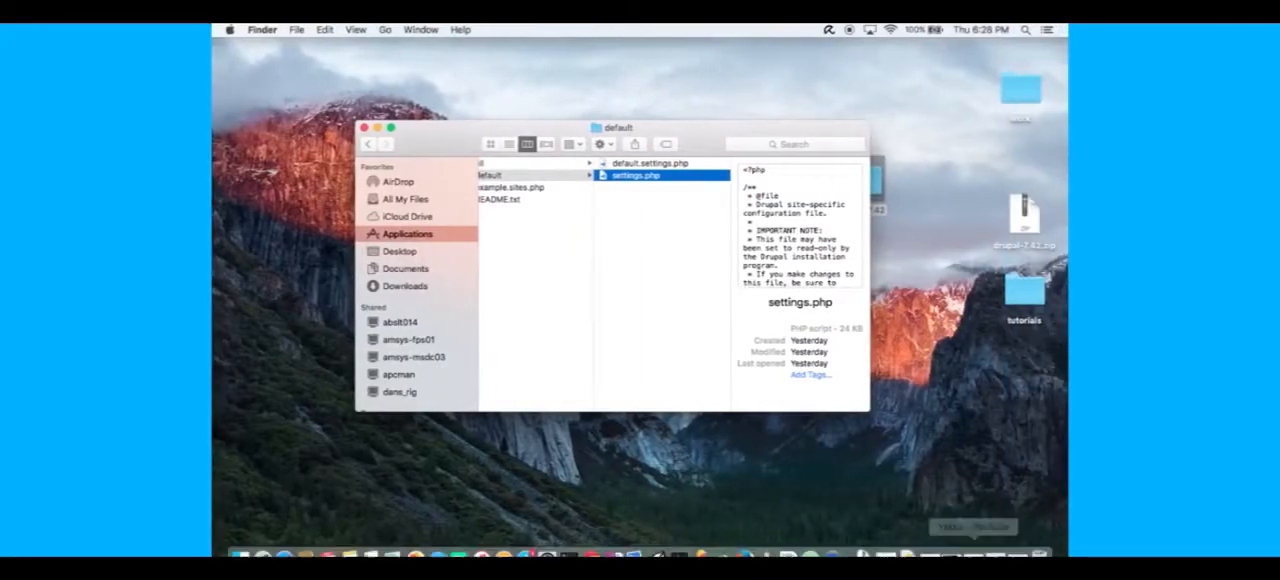
click(788, 542)
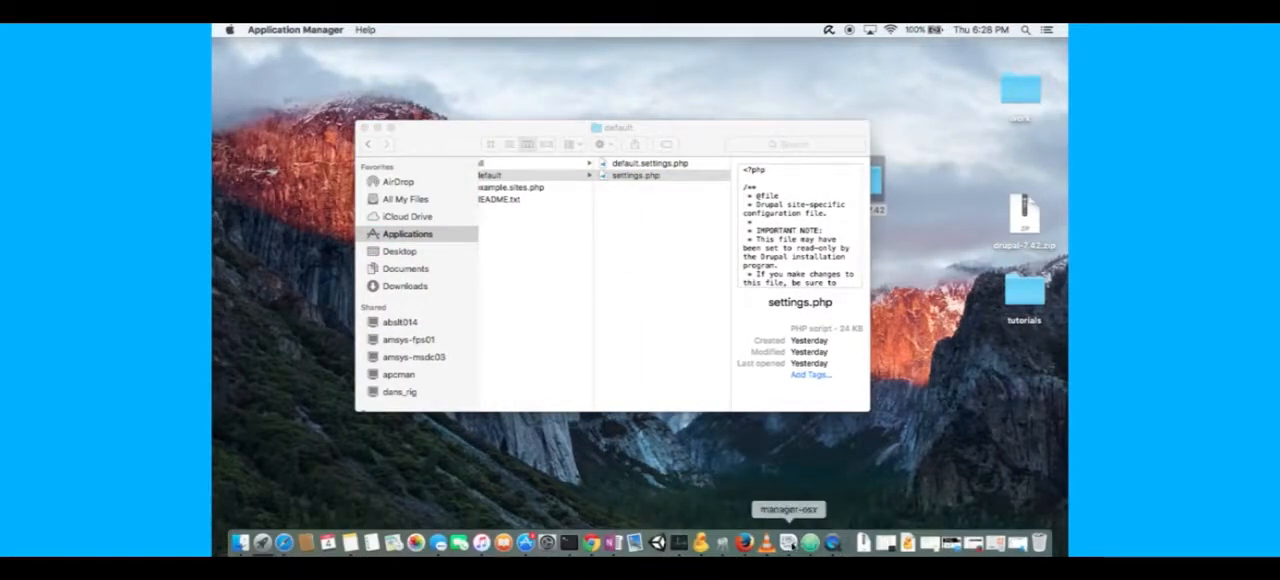
key(ctrl+Up)
click(788, 396)
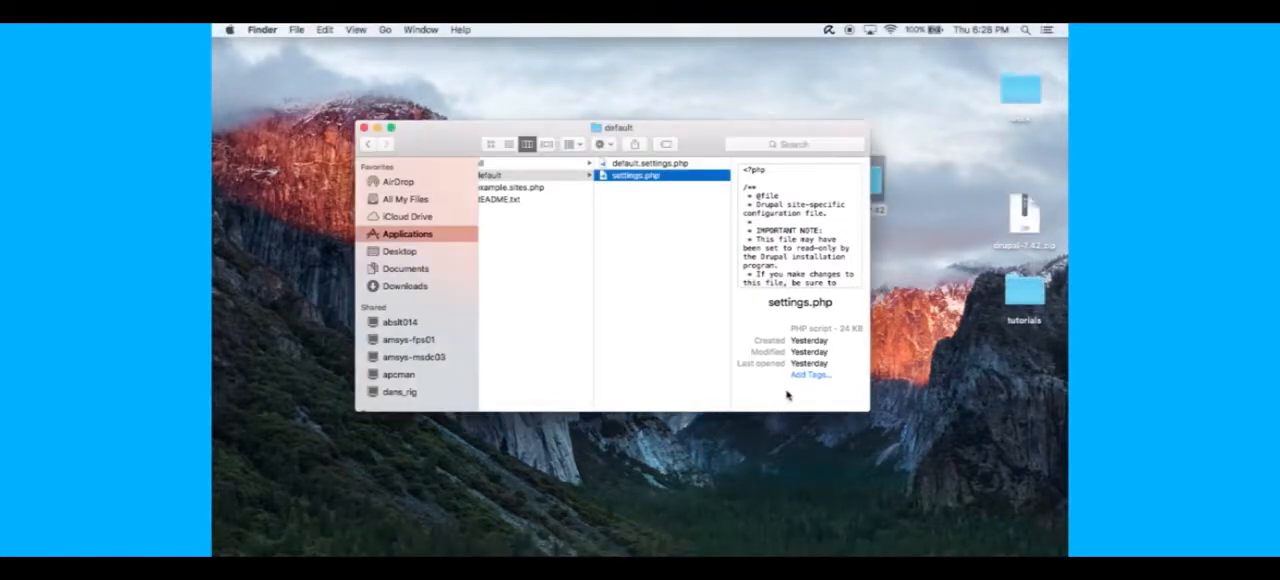
key(ctrl+Down)
click(640, 460)
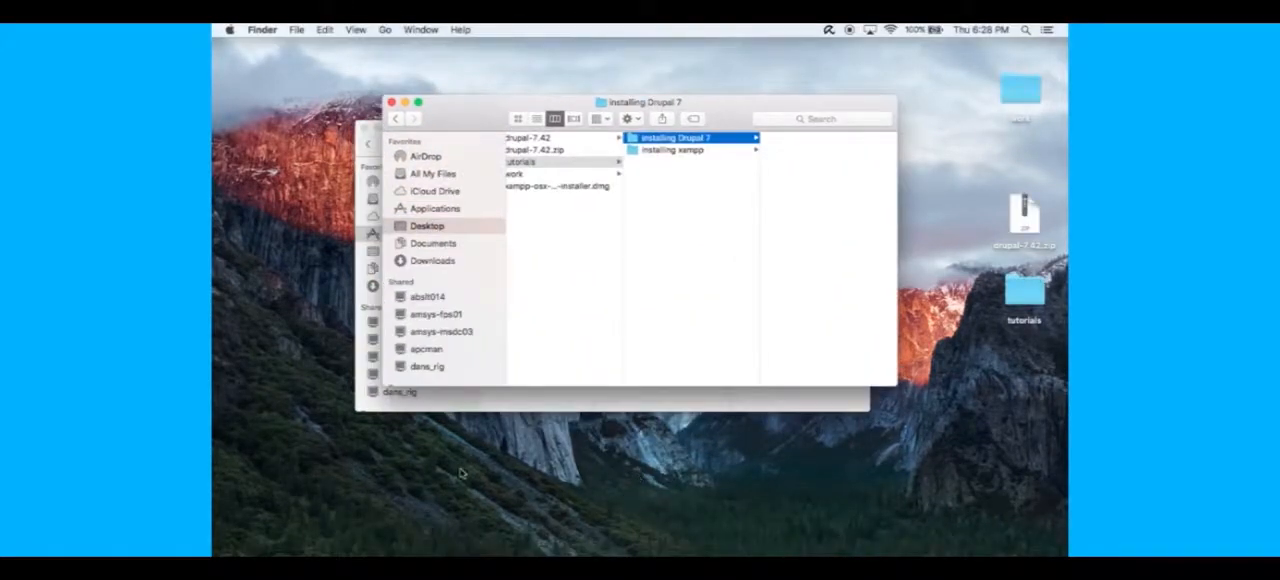
key(ctrl+Up)
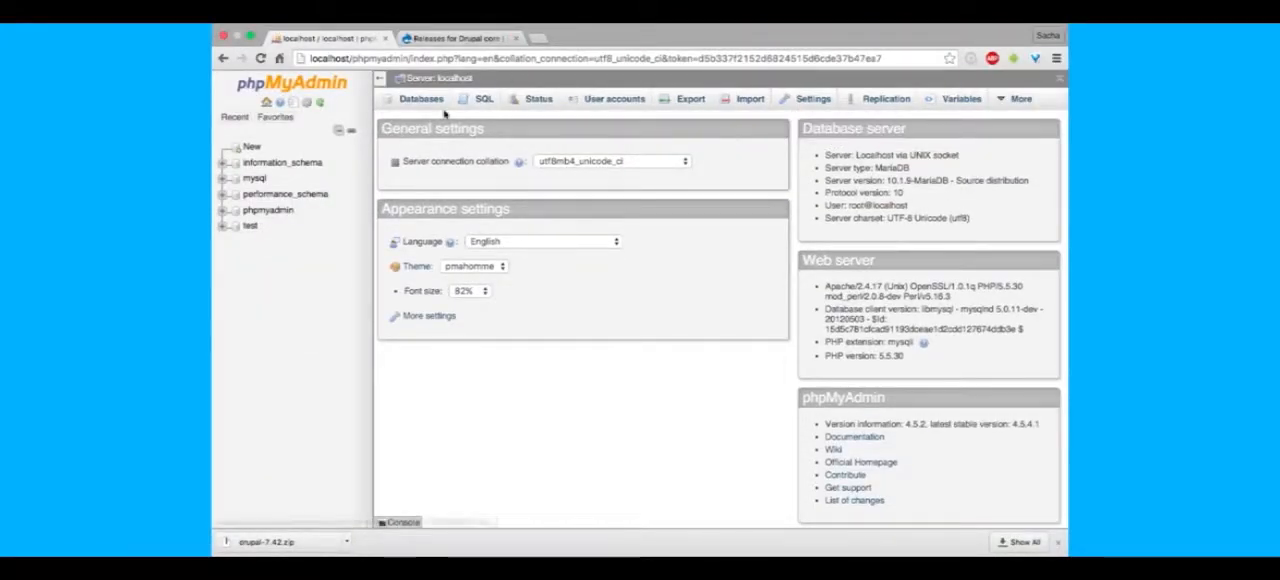
- Create a new database named testdata
click(428, 108)
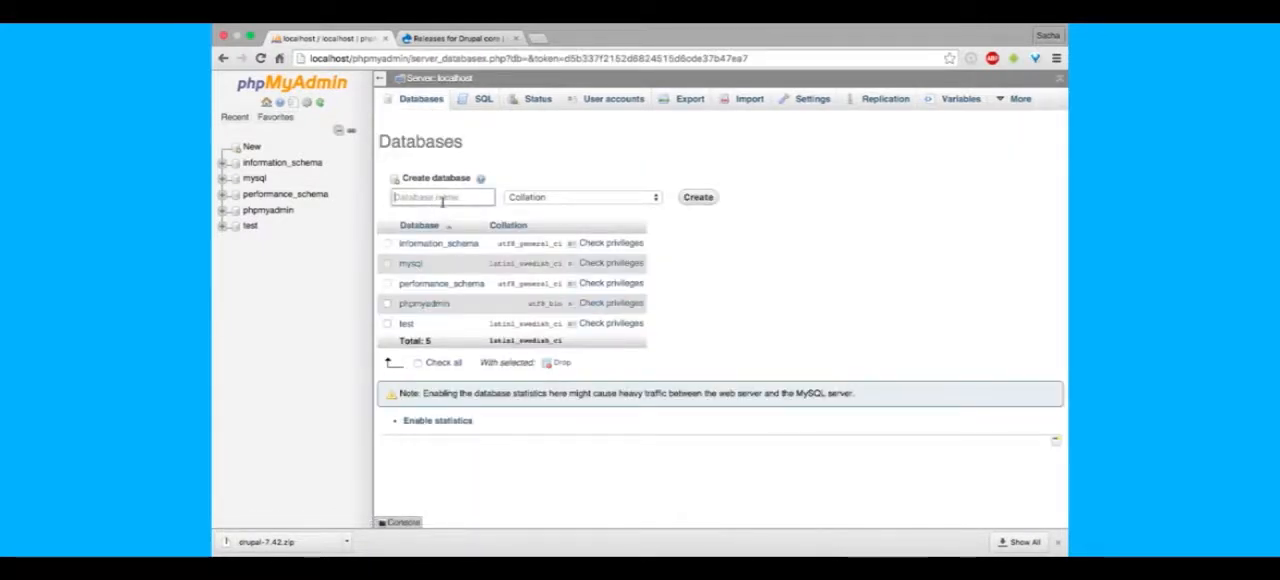
text(testdata)
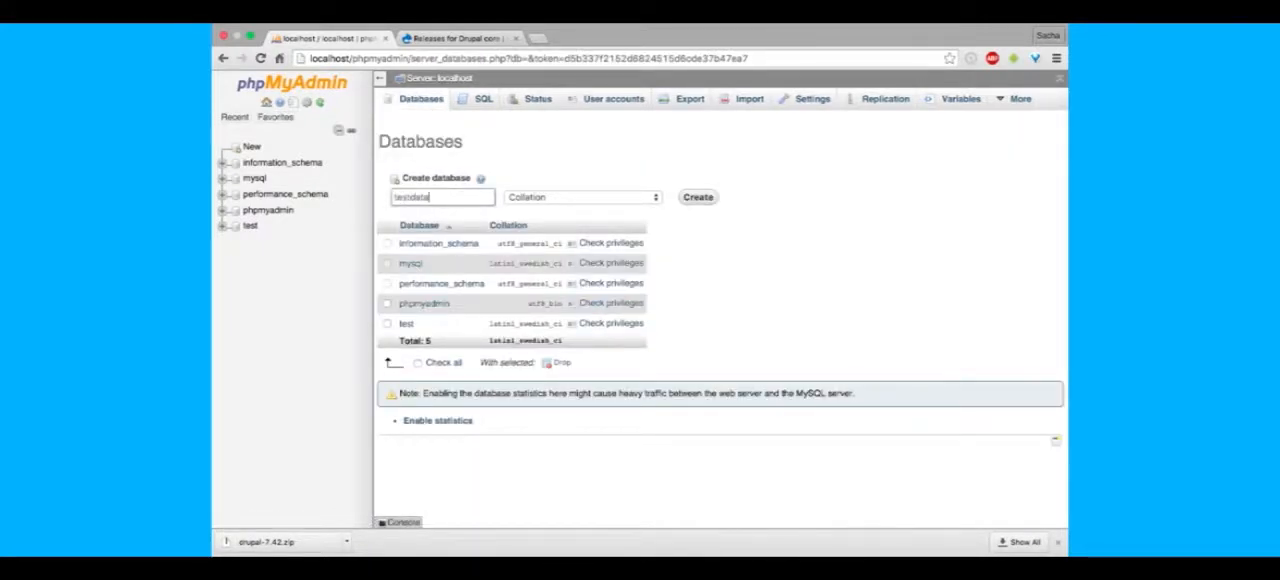
click(697, 199)
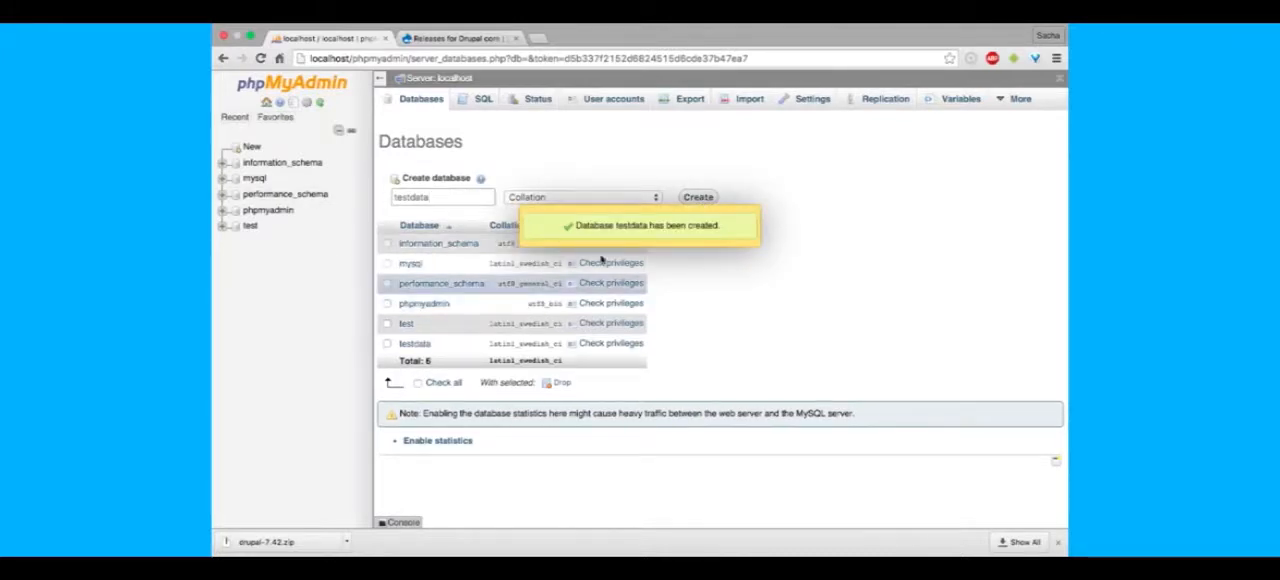
- Load localhost/myfirstsite in the browser to start the Drupal installer
click(350, 57)
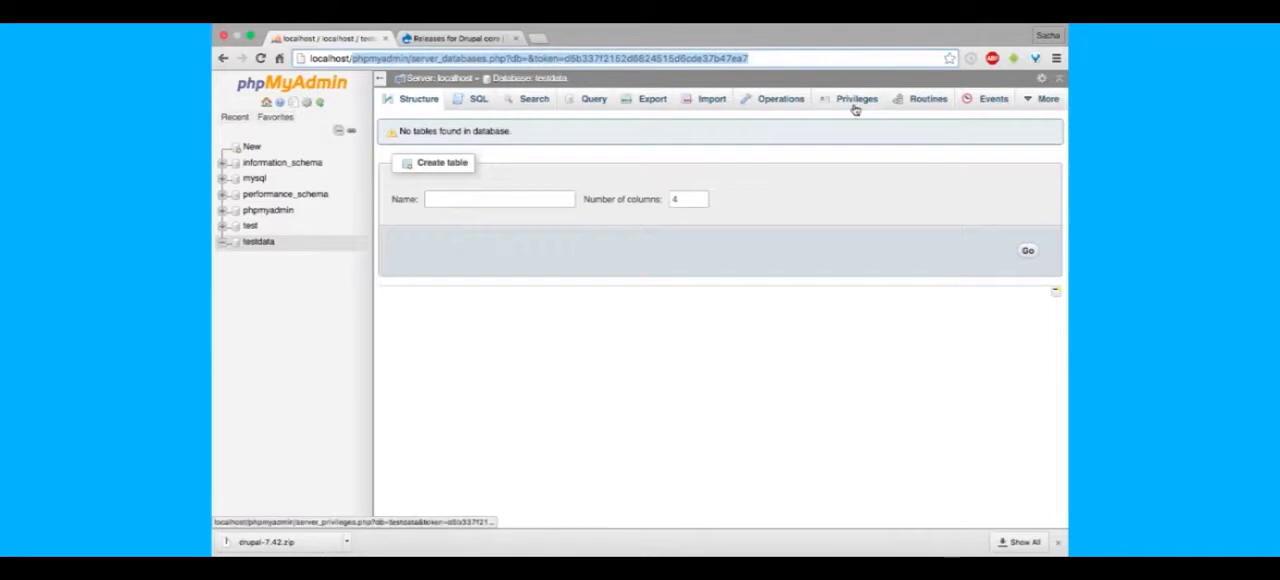
text(localhost/th)
key(BackSpace)
key(BackSpace)
text(my)
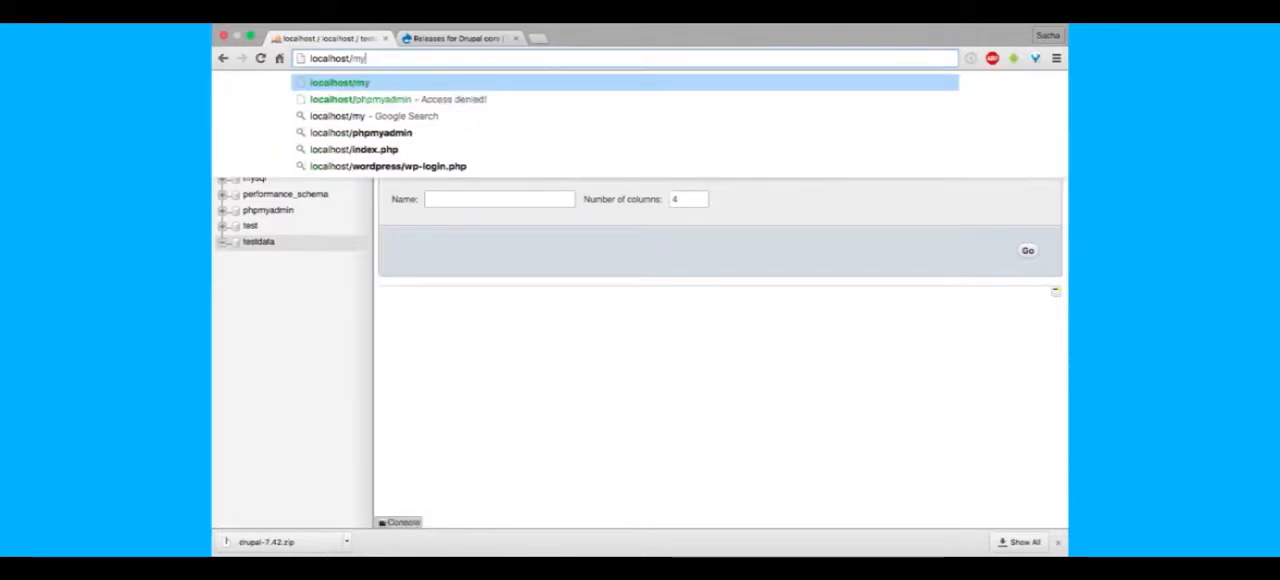
text(first)
key(Return)
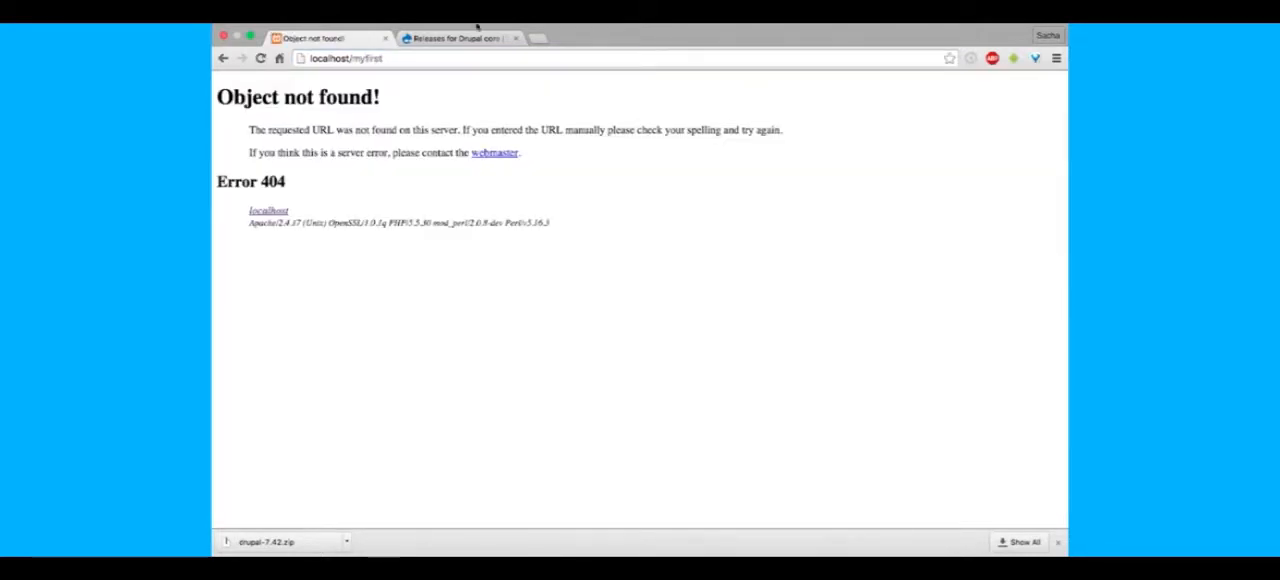
click(402, 72)
click(411, 61)
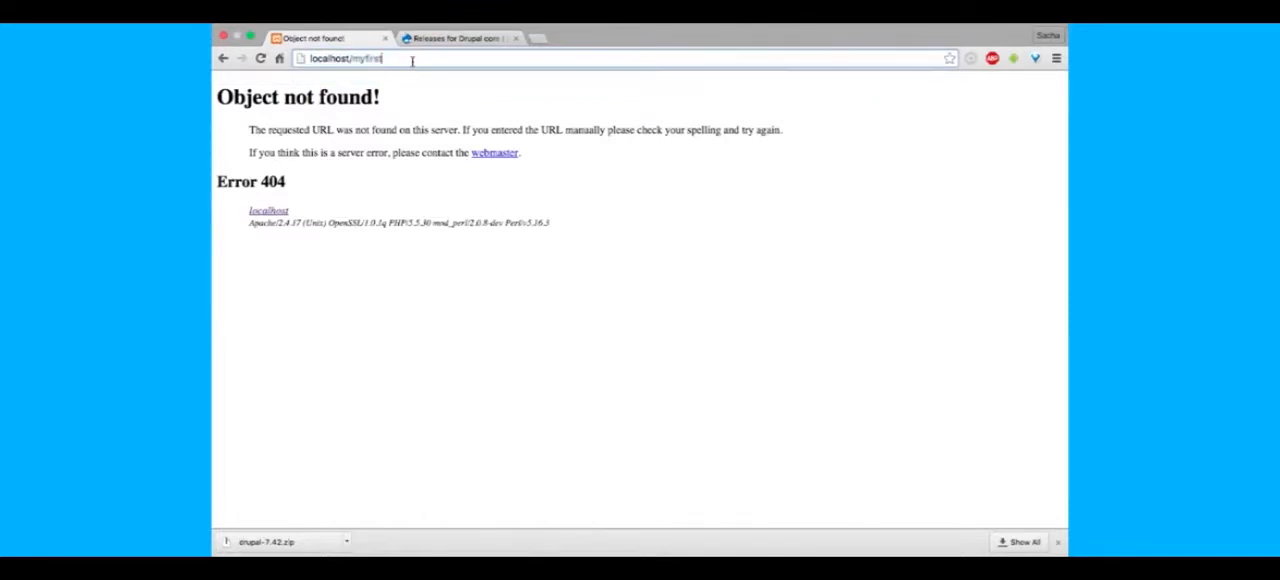
text(site)
key(Return)
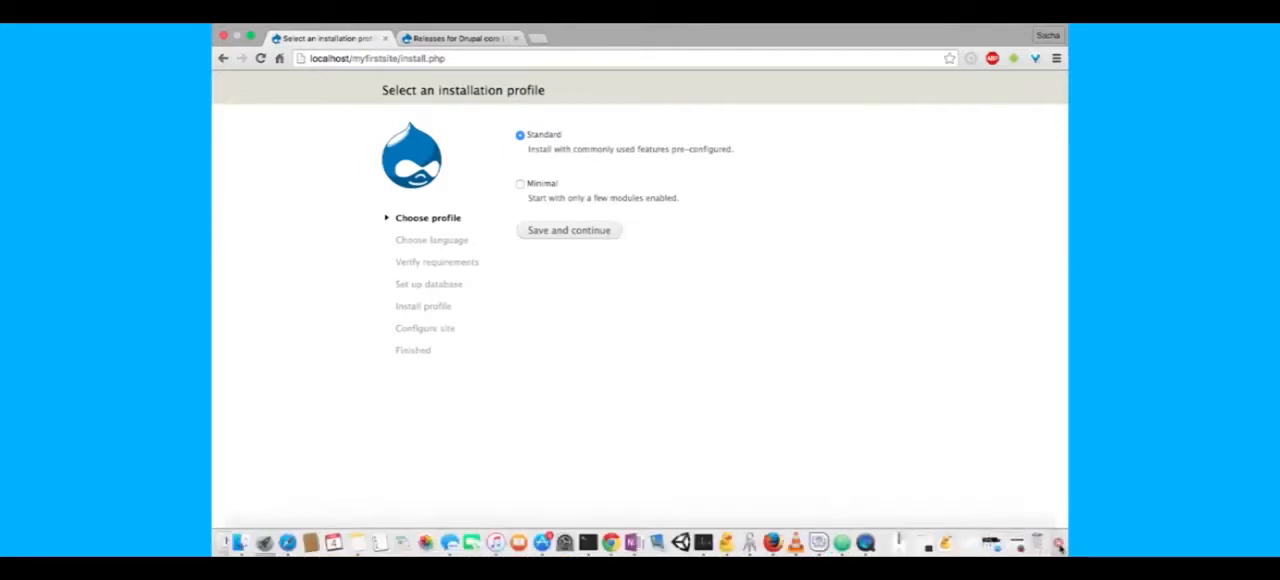
- Continue the installation with the Standard profile and the built-in English language
click(577, 233)
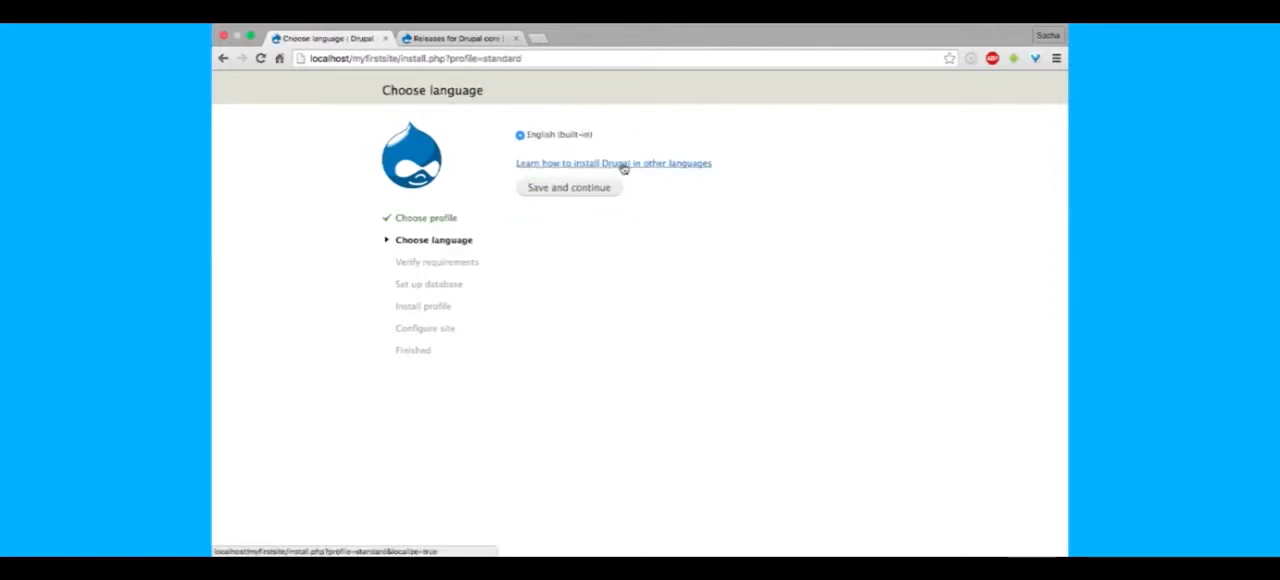
click(596, 191)
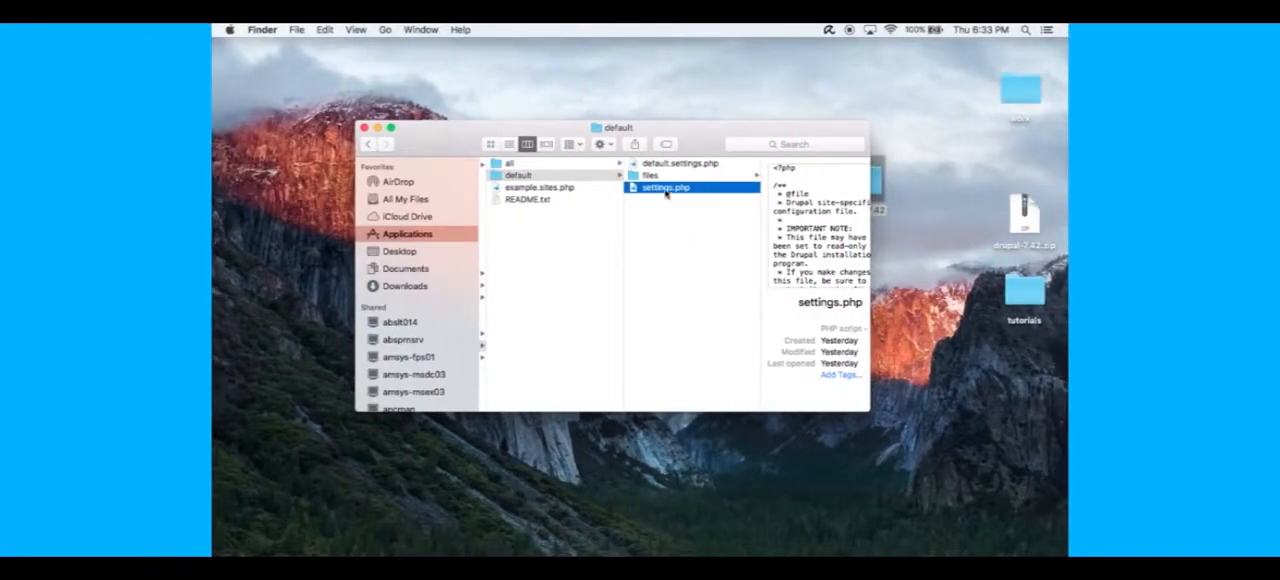
- Inspect the sharing permissions of the default folder in Finder, and close its info window
click(658, 177)
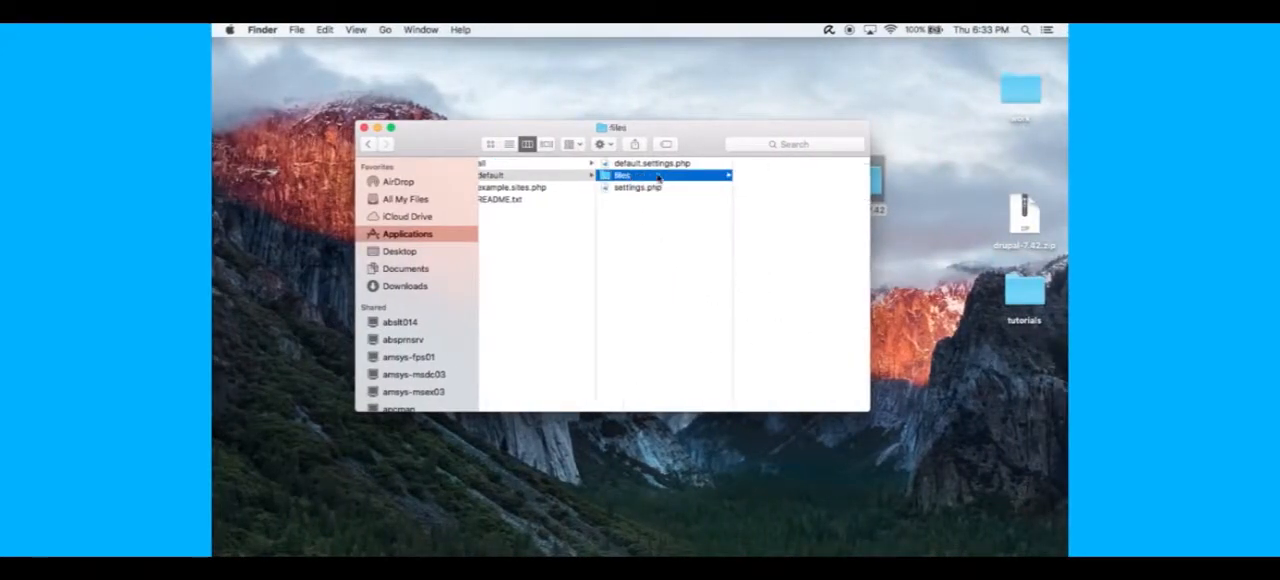
right_click(530, 177)
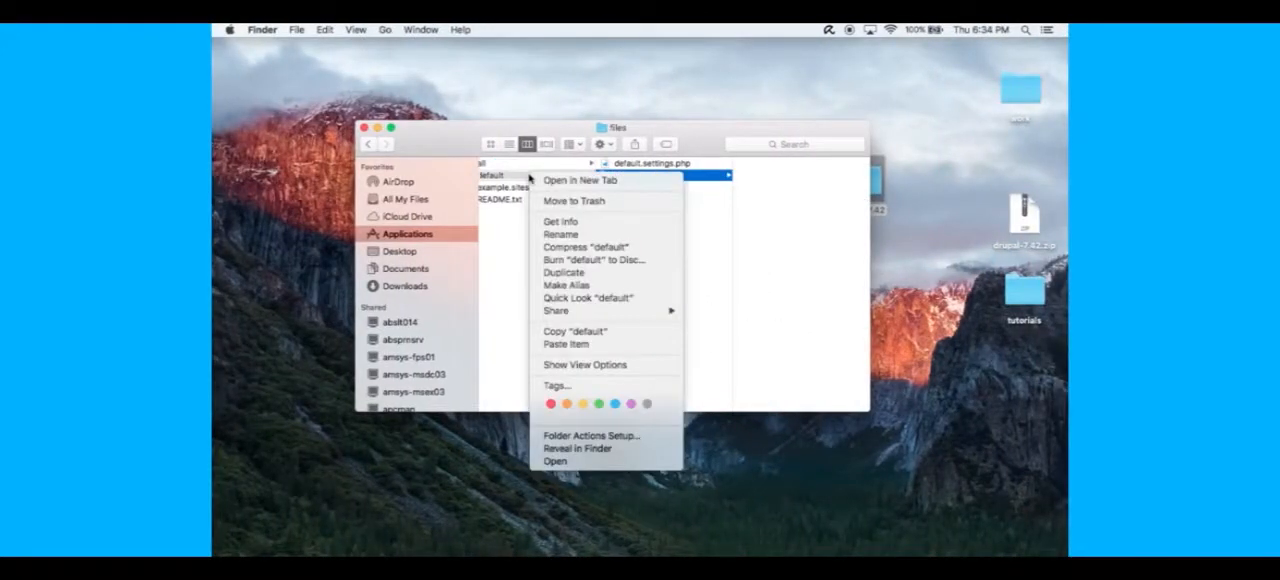
click(507, 273)
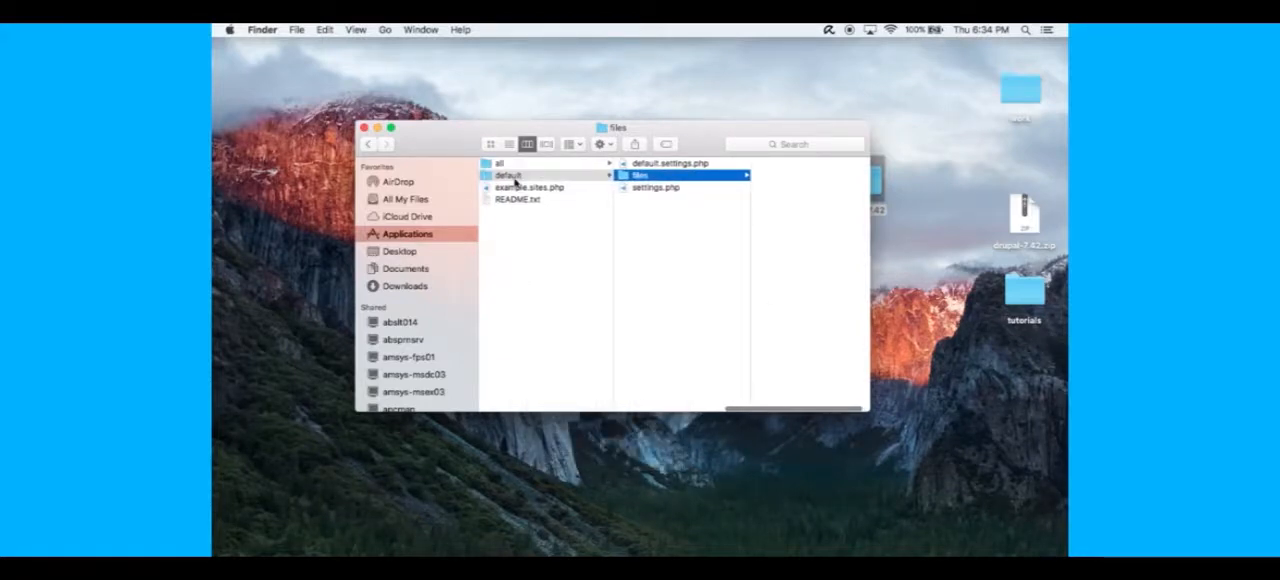
right_click(515, 181)
click(580, 231)
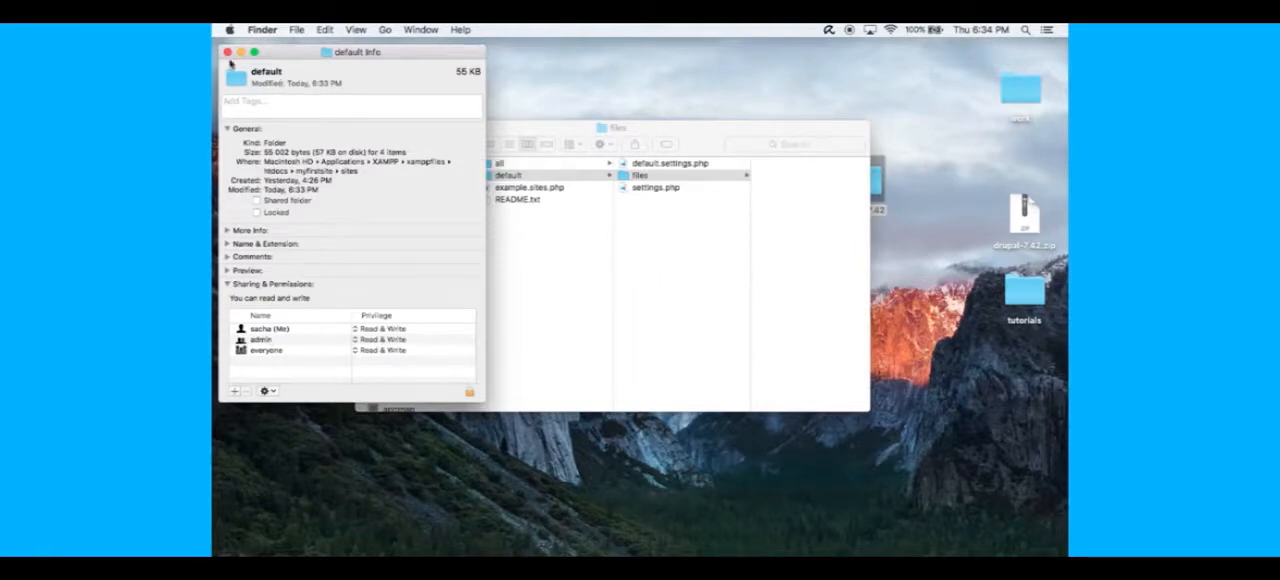
click(228, 52)
- Inspect the sharing permissions of settings.php in the default folder, and return to the Drupal installer in Chrome
click(657, 190)
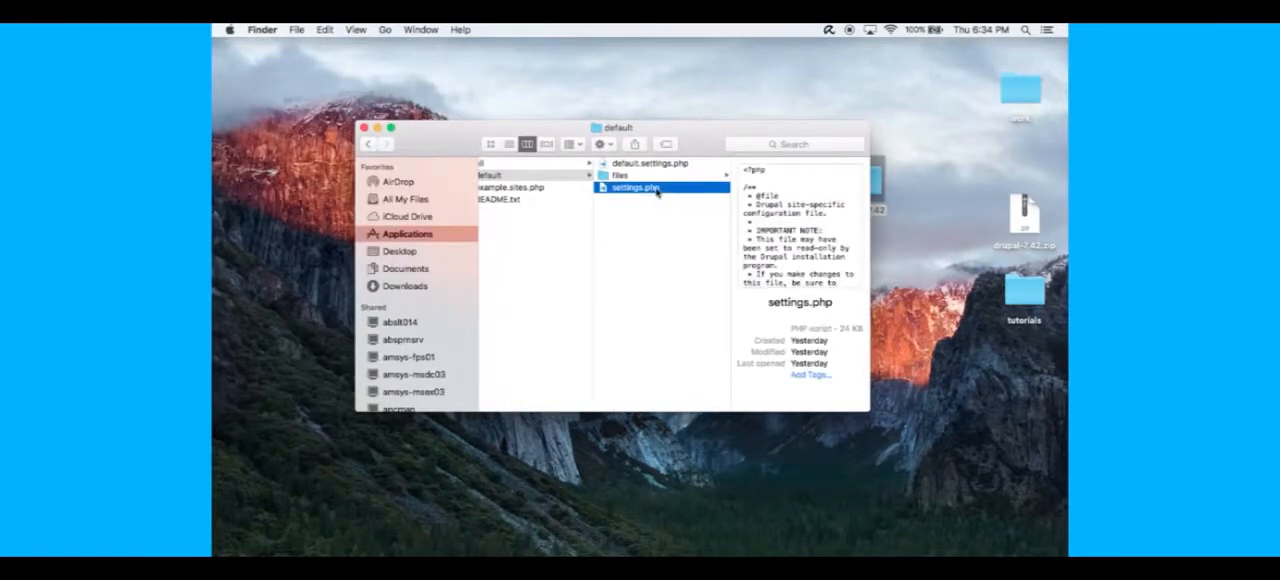
right_click(657, 190)
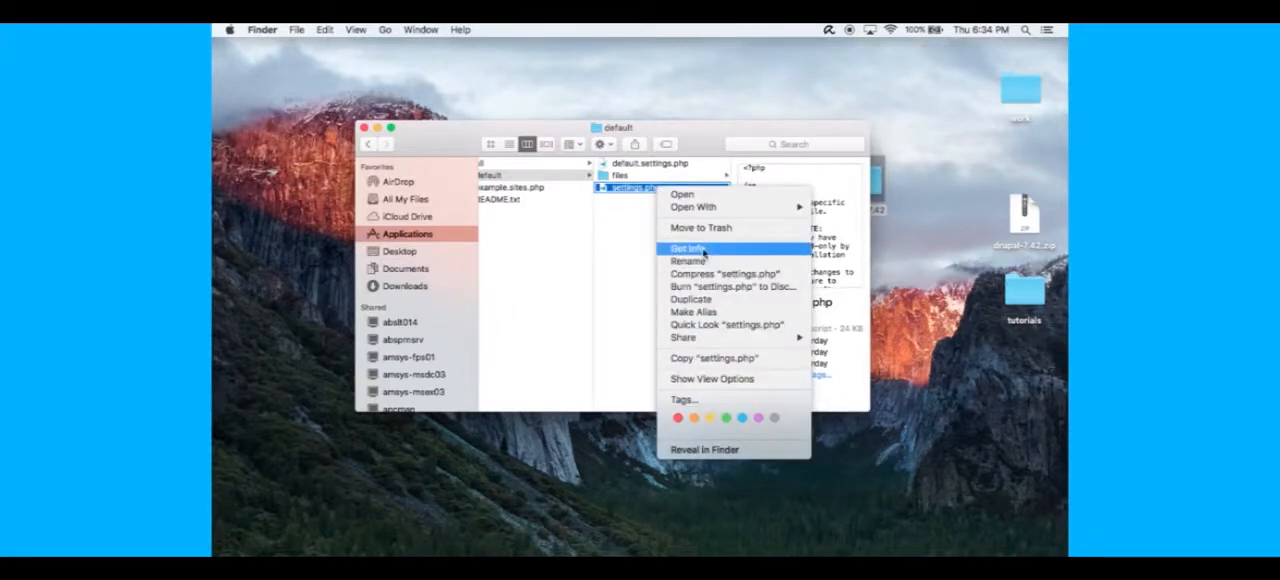
click(703, 250)
click(227, 51)
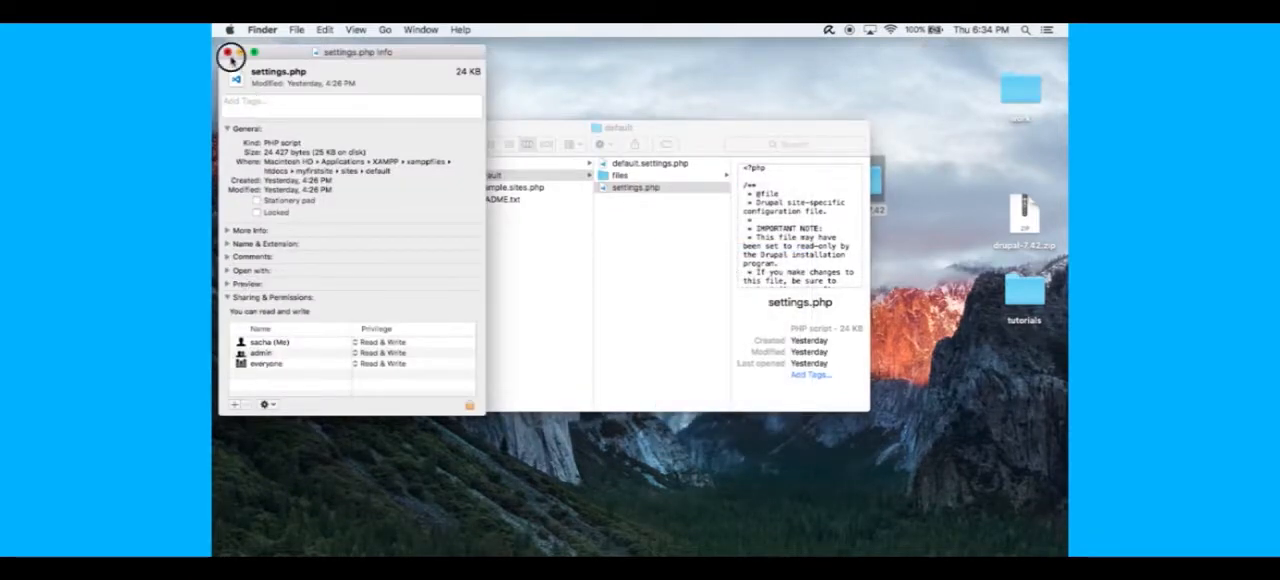
key(ctrl+Left)
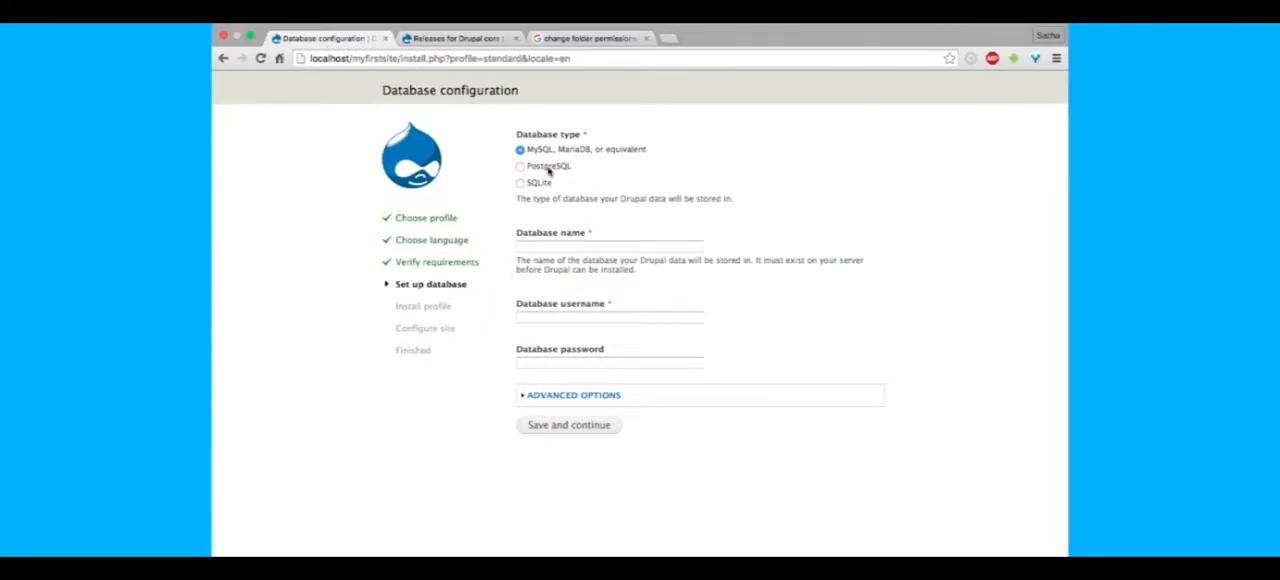
- Enter the database name and the database username root for the MySQL connection, and continue the installation
click(606, 252)
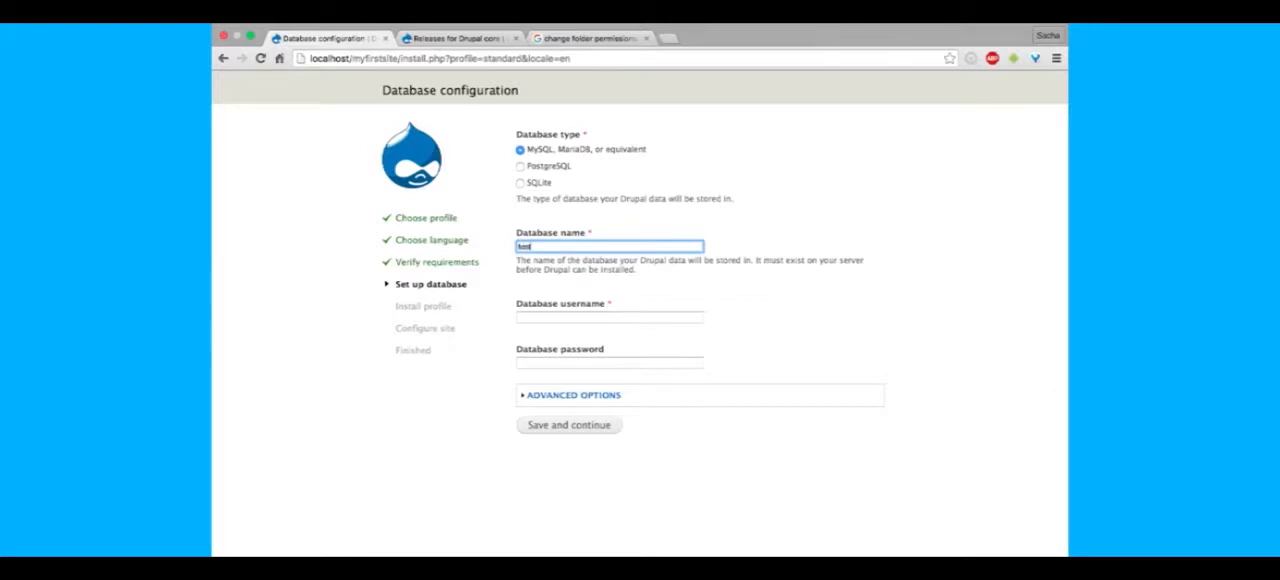
text(root)
key(Tab)
click(729, 417)
click(587, 424)
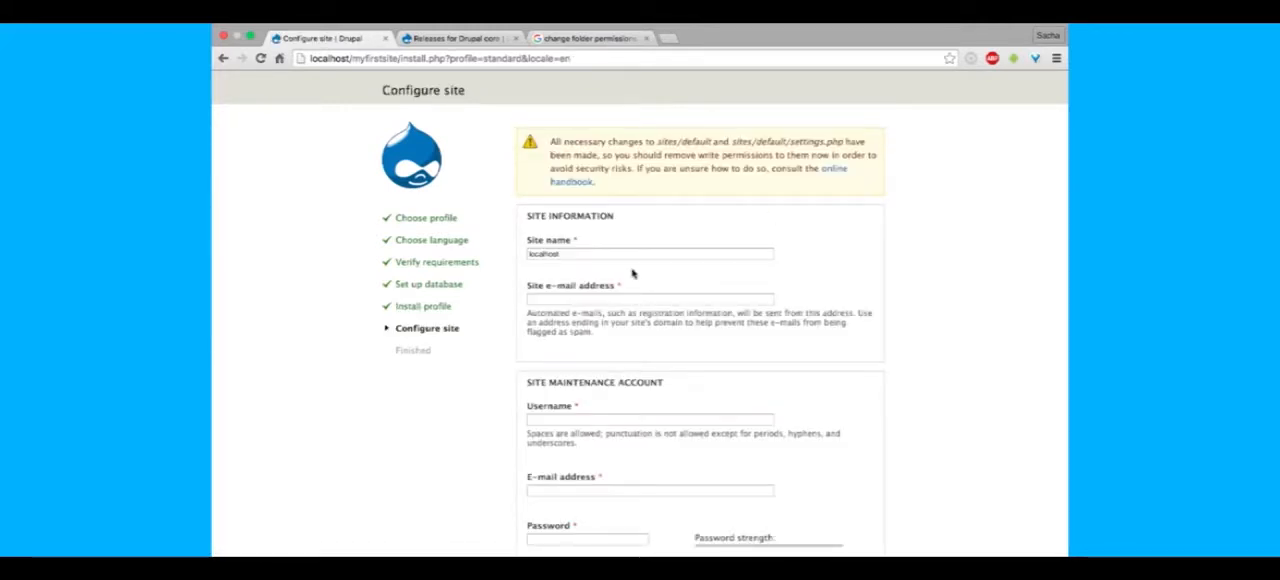
double_click(627, 254)
key(BackSpace)
text(My Site)
key(Tab)
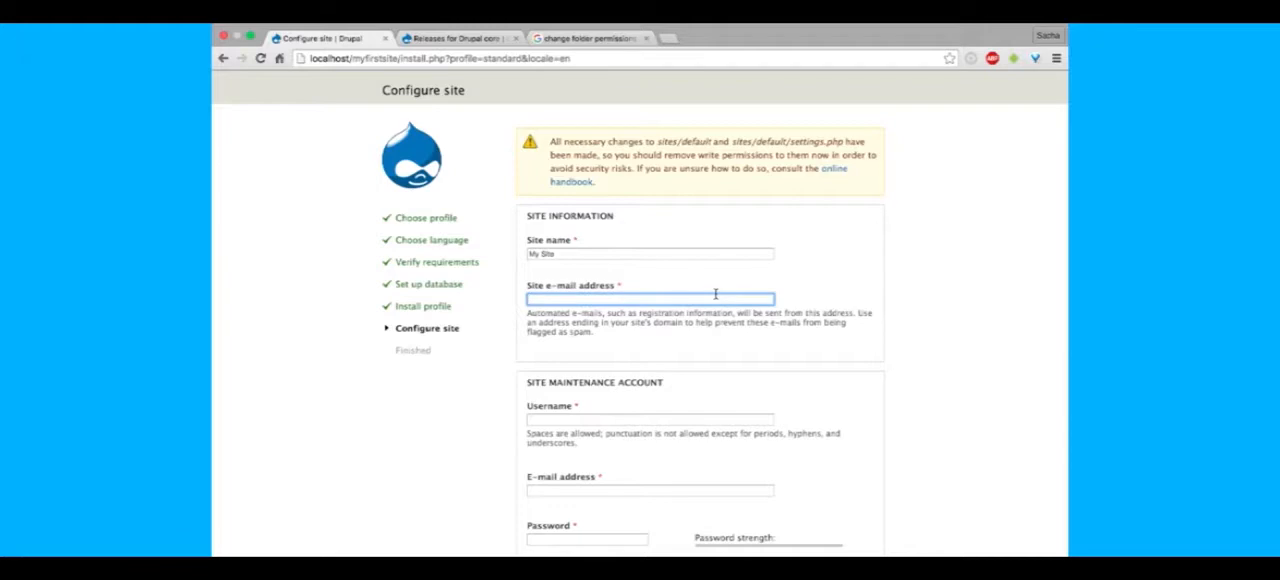
text(sach)
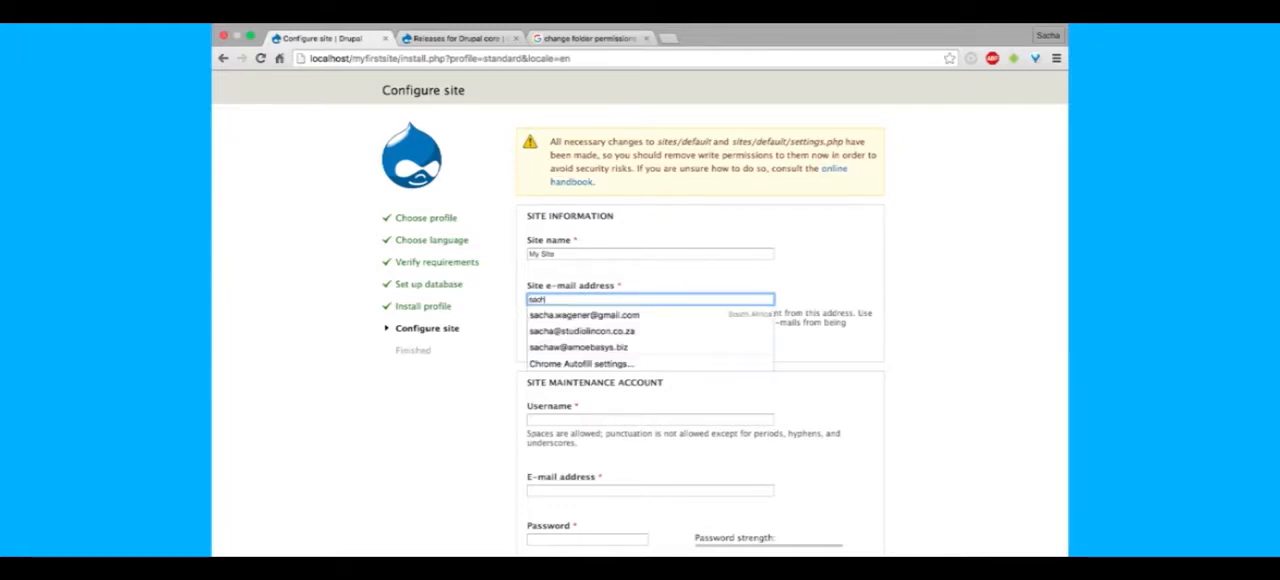
key(BackSpace)
key(BackSpace)
key(BackSpace)
key(BackSpace)
key(BackSpace)
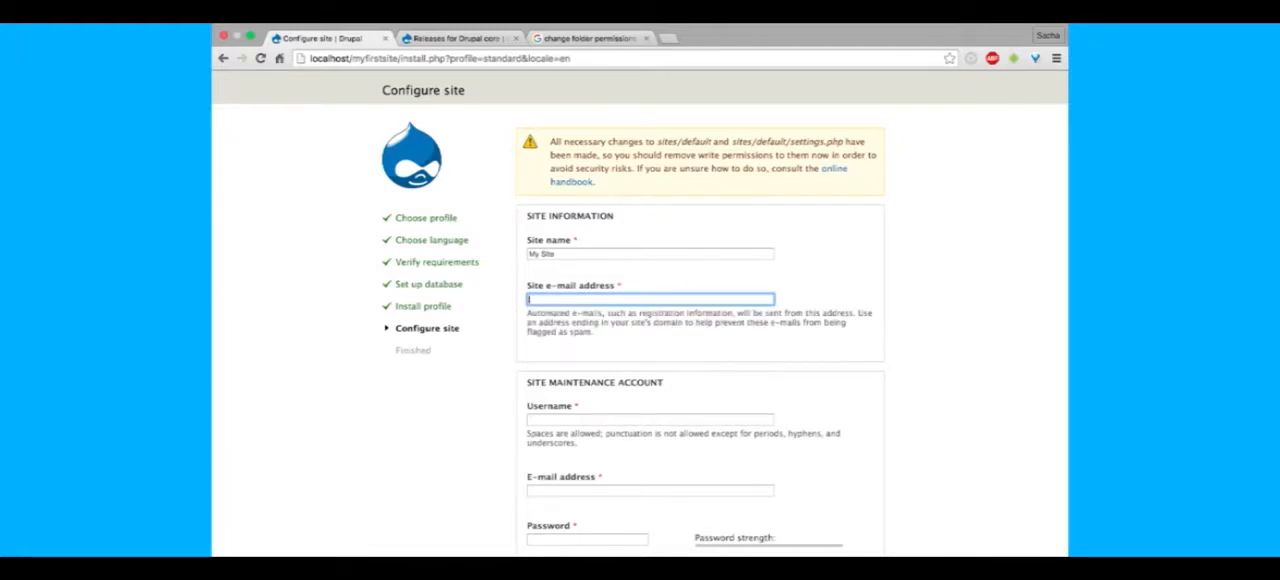
triple_click(573, 254)
key(BackSpace)
text(localhost)
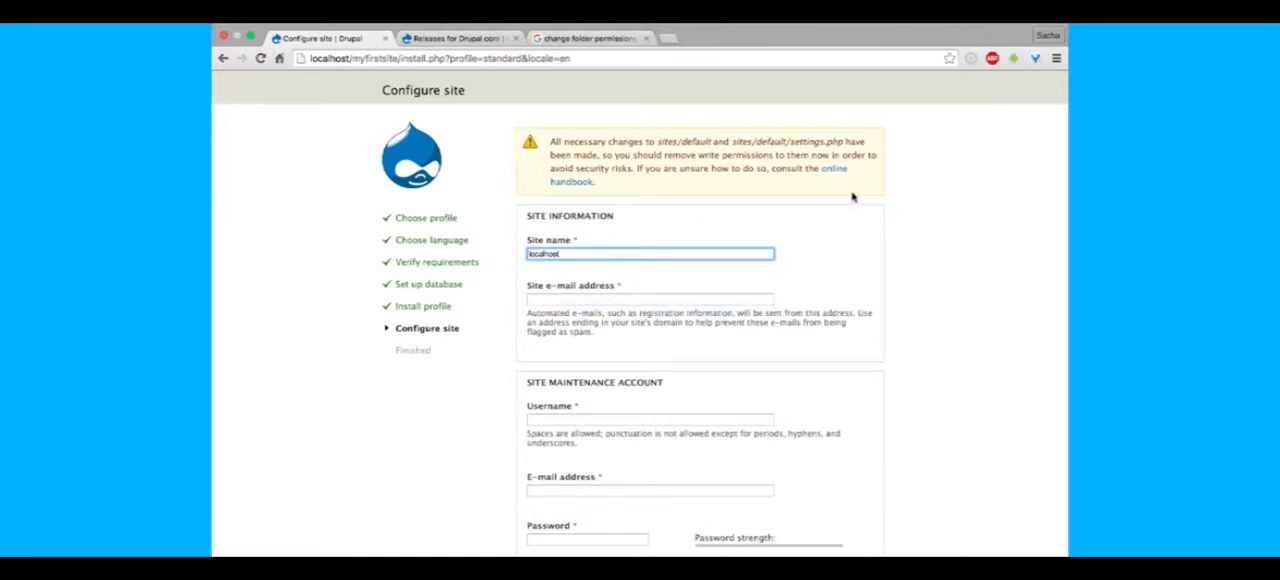
click(921, 200)
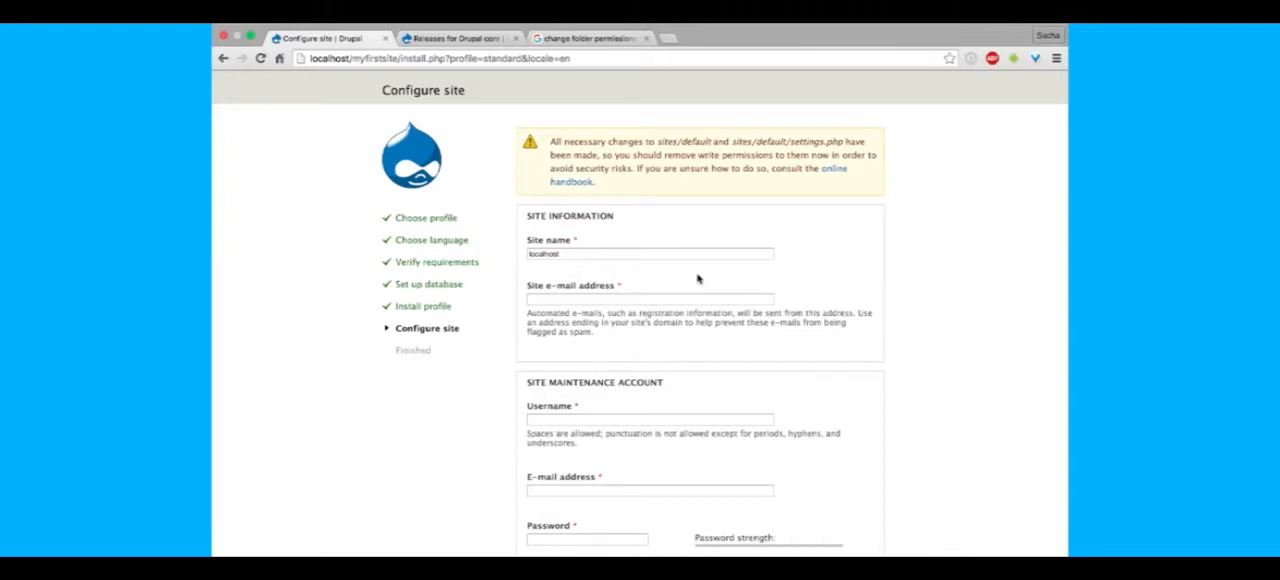
double_click(576, 254)
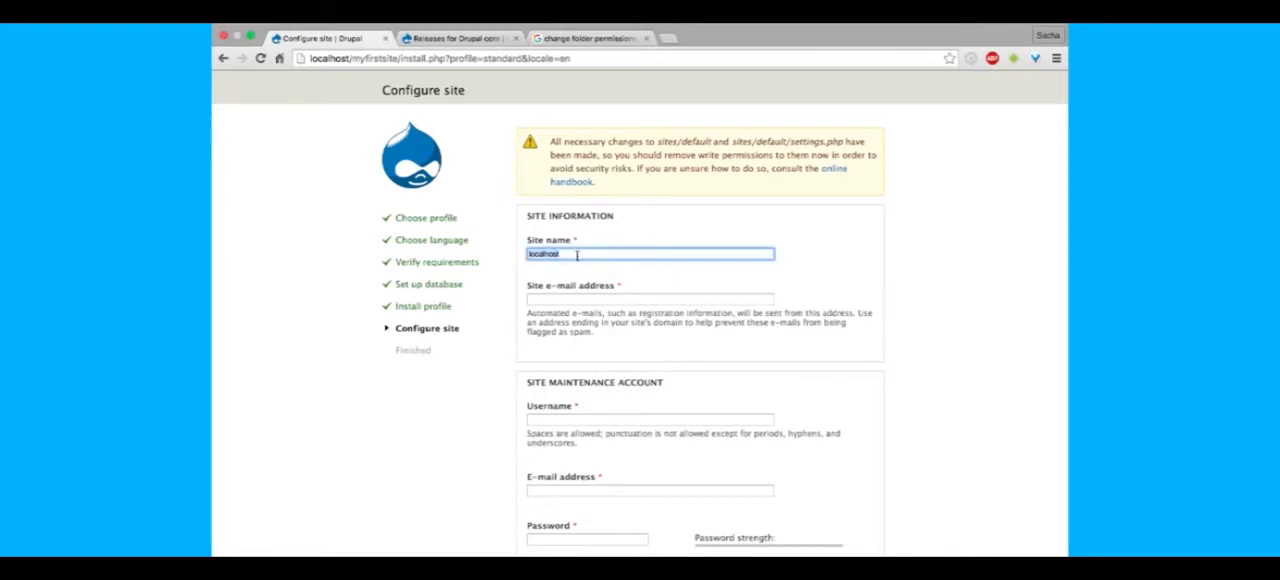
key(Return)
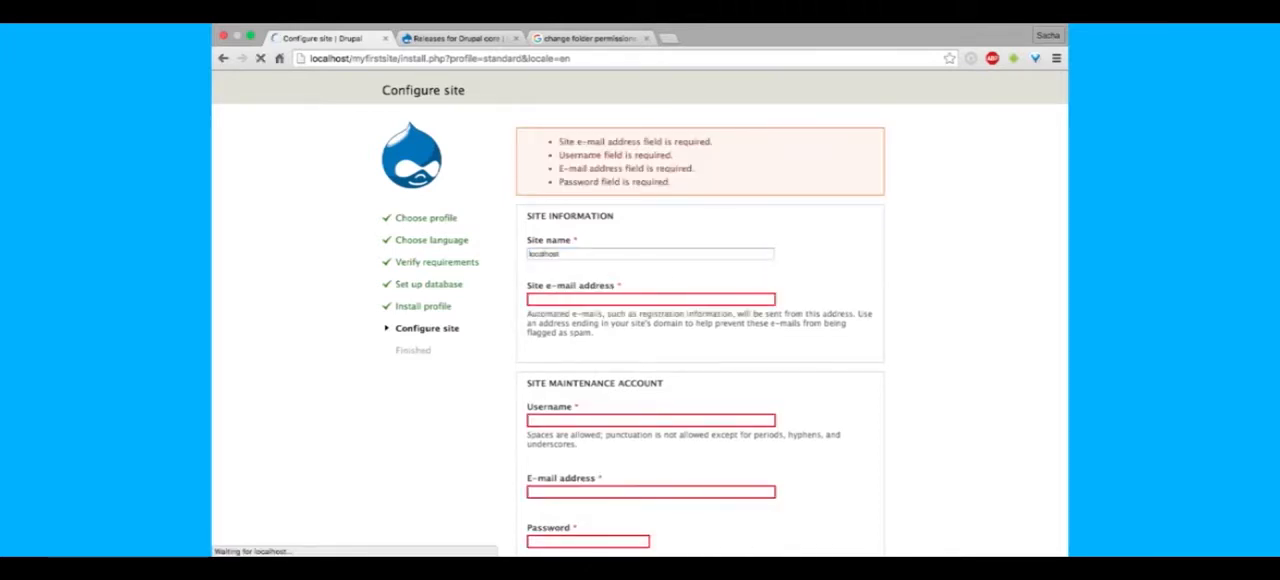
- Set the site name to My test site and fill in the site e-mail address
double_click(609, 254)
text(My test site)
key(Tab)
text(test)
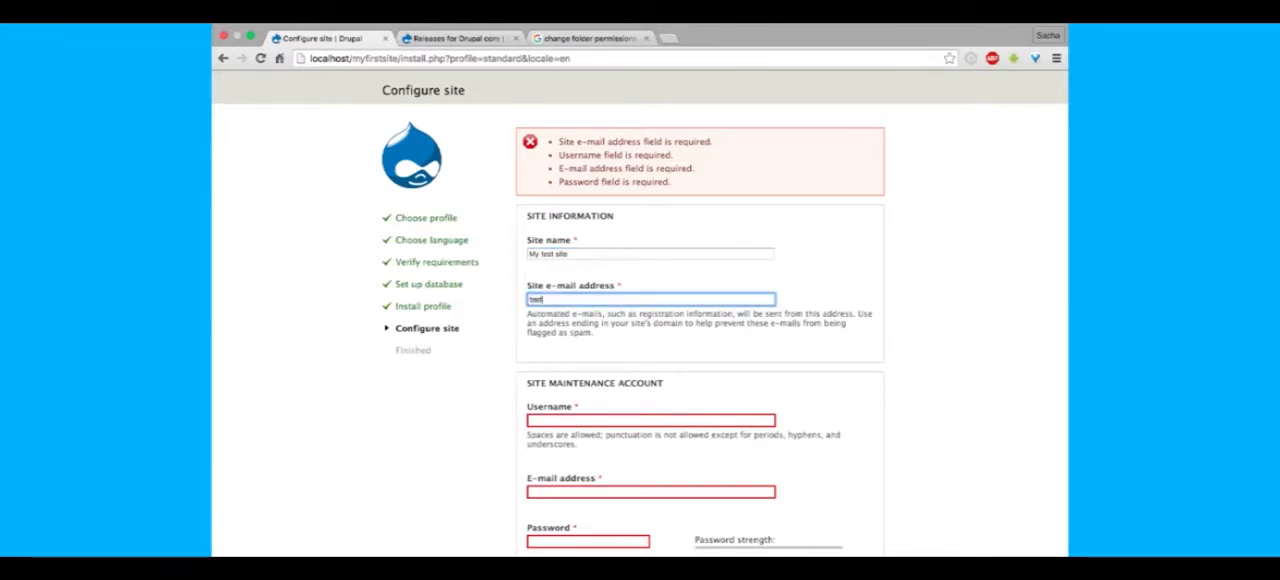
text(@test.com)
key(Tab)
- Set the site maintenance account's username to admin, and enter and confirm the account password
scroll(827, 345, down, 2)
text(admin)
key(Tab)
scroll(794, 411, down, 2)
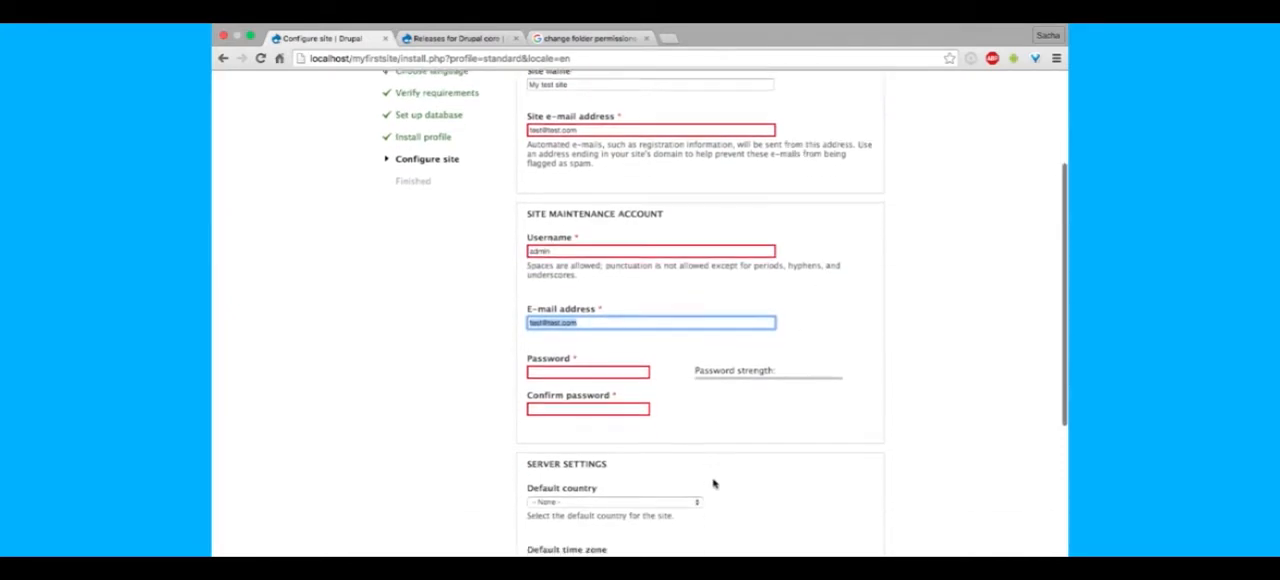
click(608, 373)
text(test)
key(Tab)
text(test)
- Set the site's default country to South Africa
scroll(838, 337, down, 8)
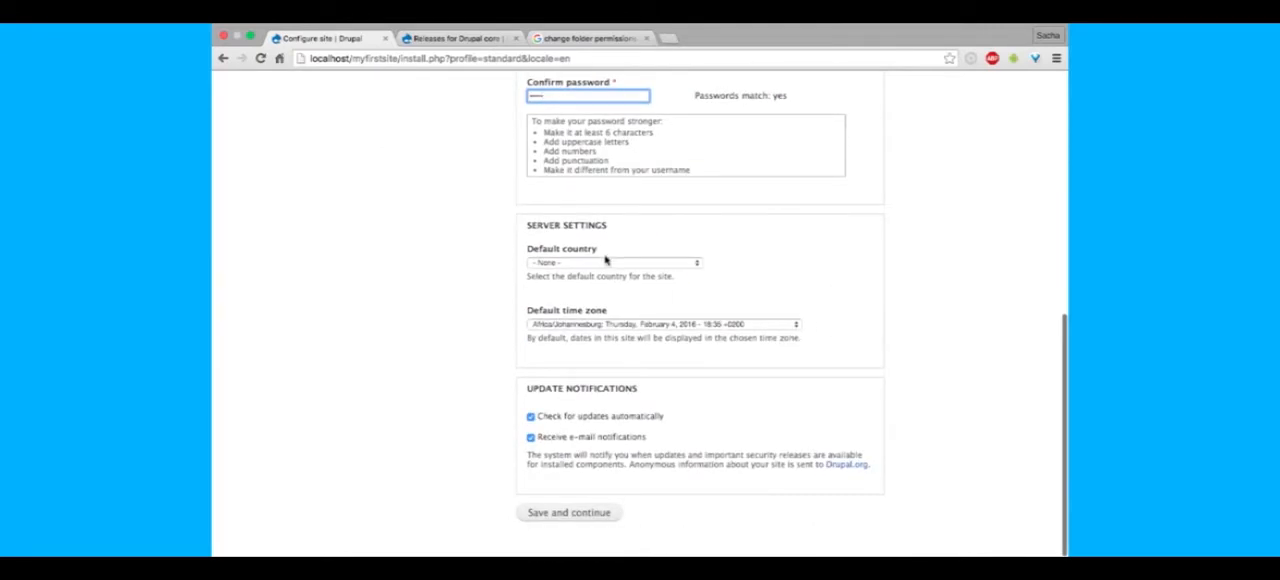
click(605, 262)
text(south)
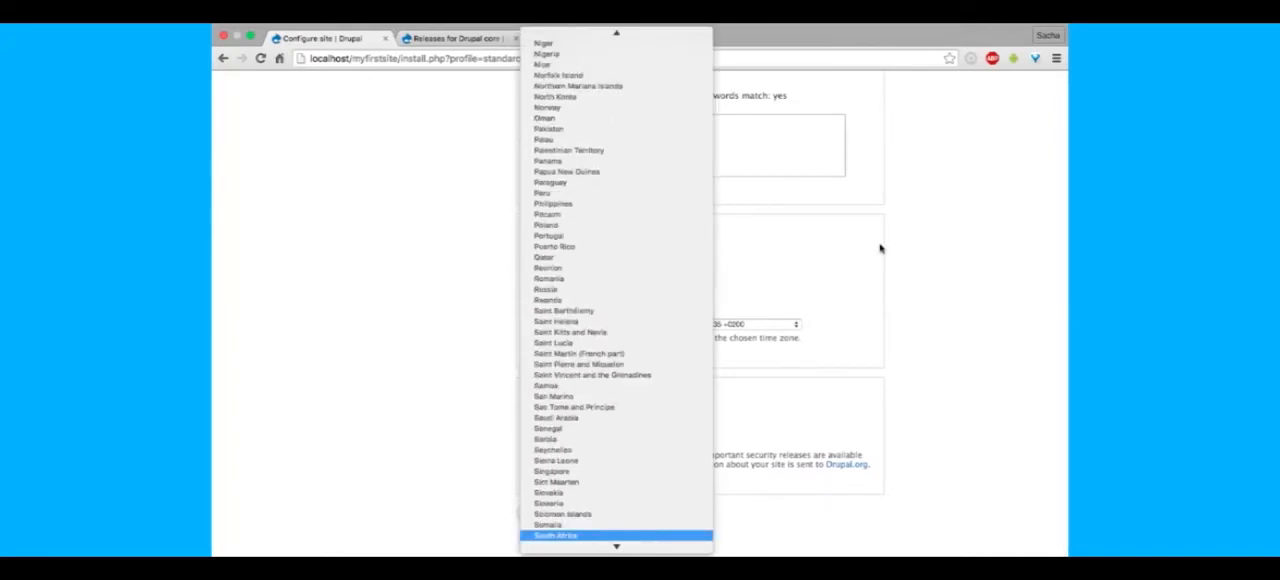
scroll(575, 500, down, 3)
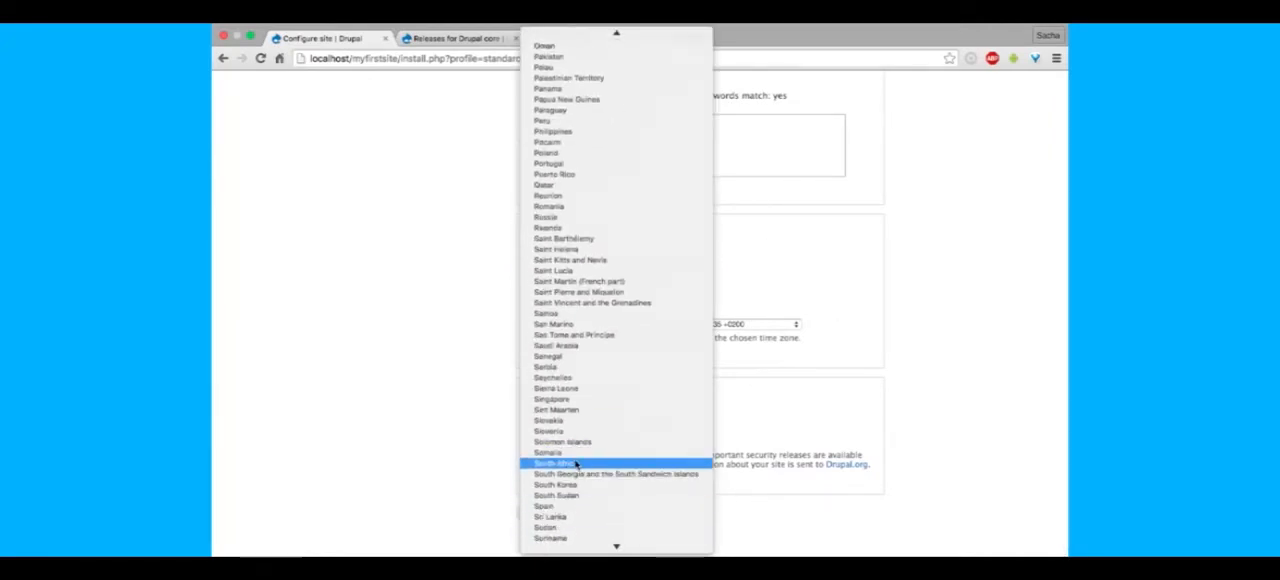
click(575, 463)
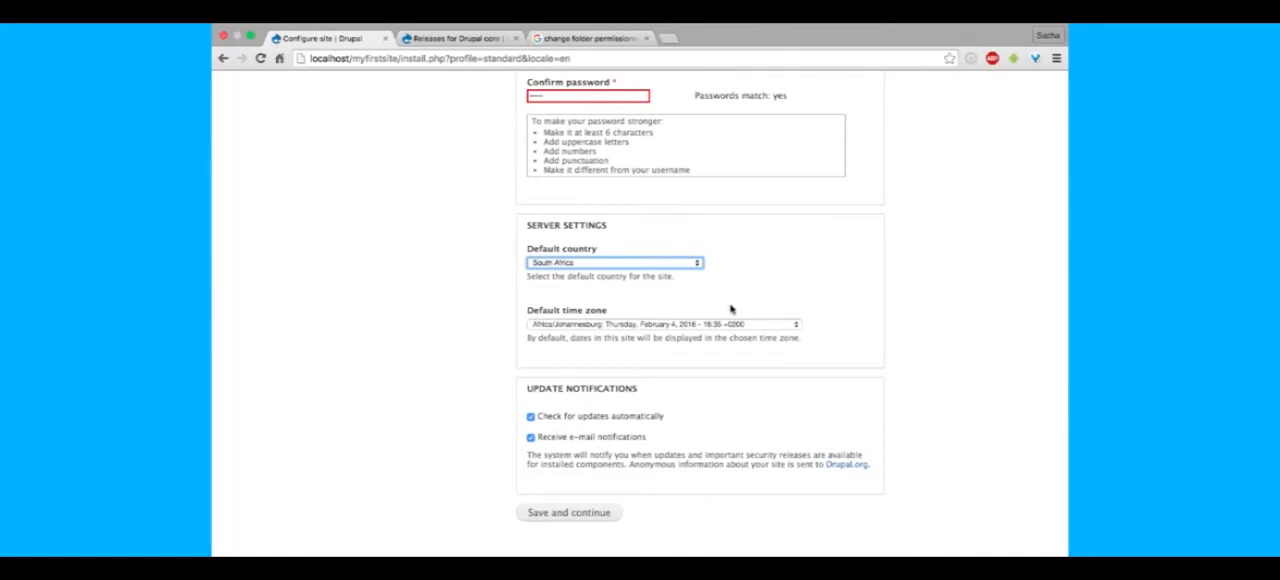
- Turn off e-mail notifications and automatic update checks, and submit the site configuration
click(531, 437)
click(532, 418)
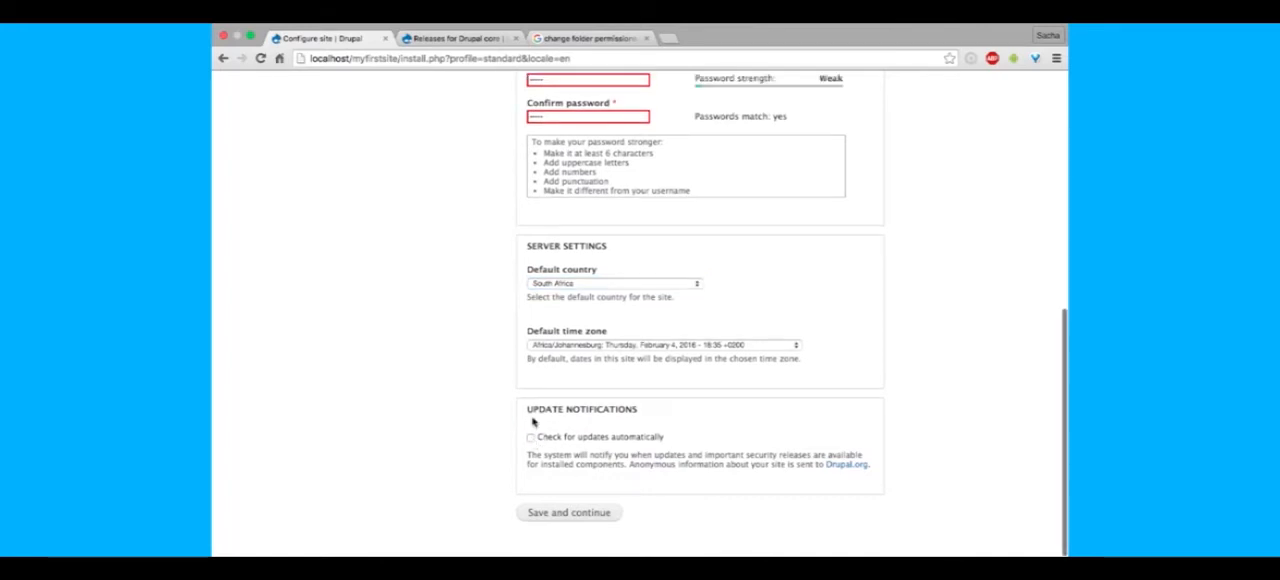
click(591, 513)
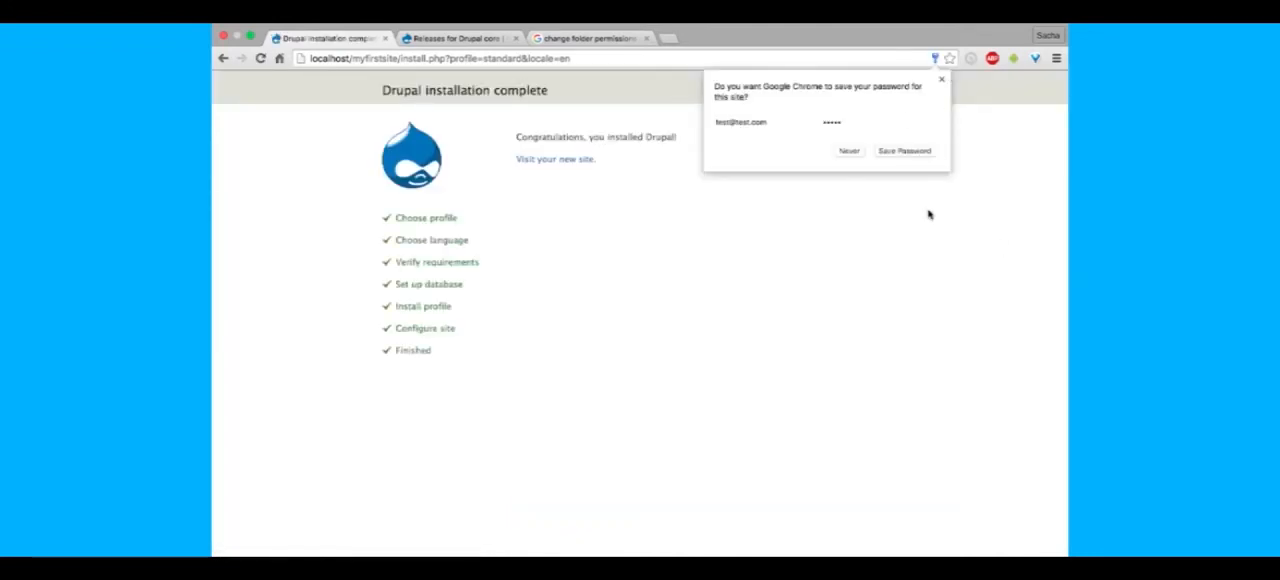
- Let the browser save the account password, and visit the newly installed site
click(897, 154)
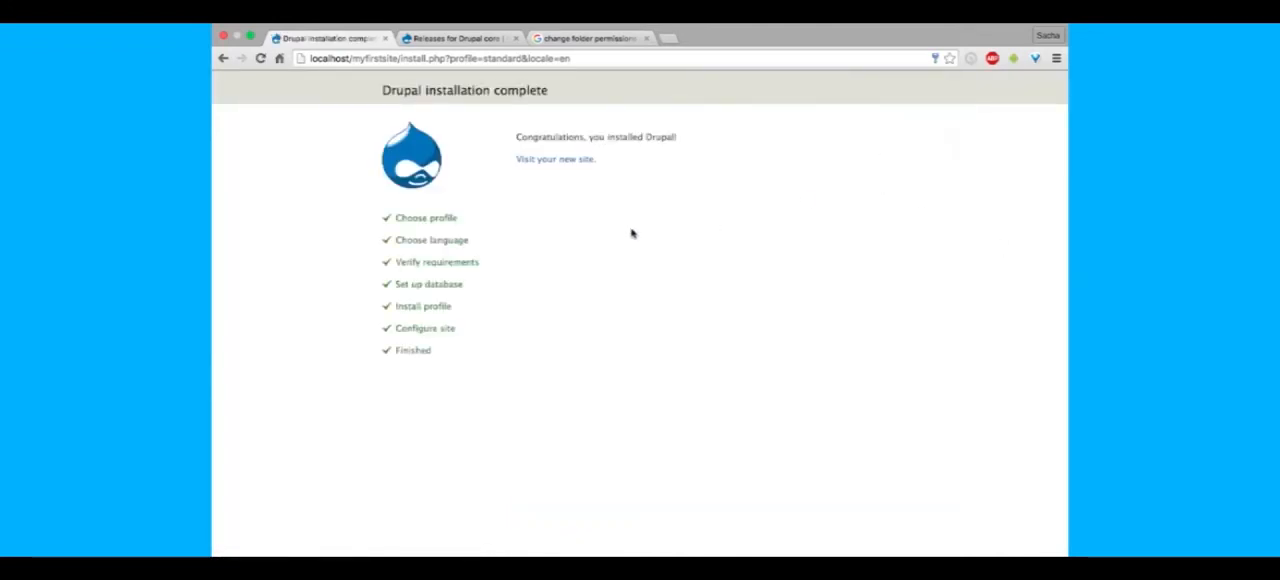
click(557, 160)
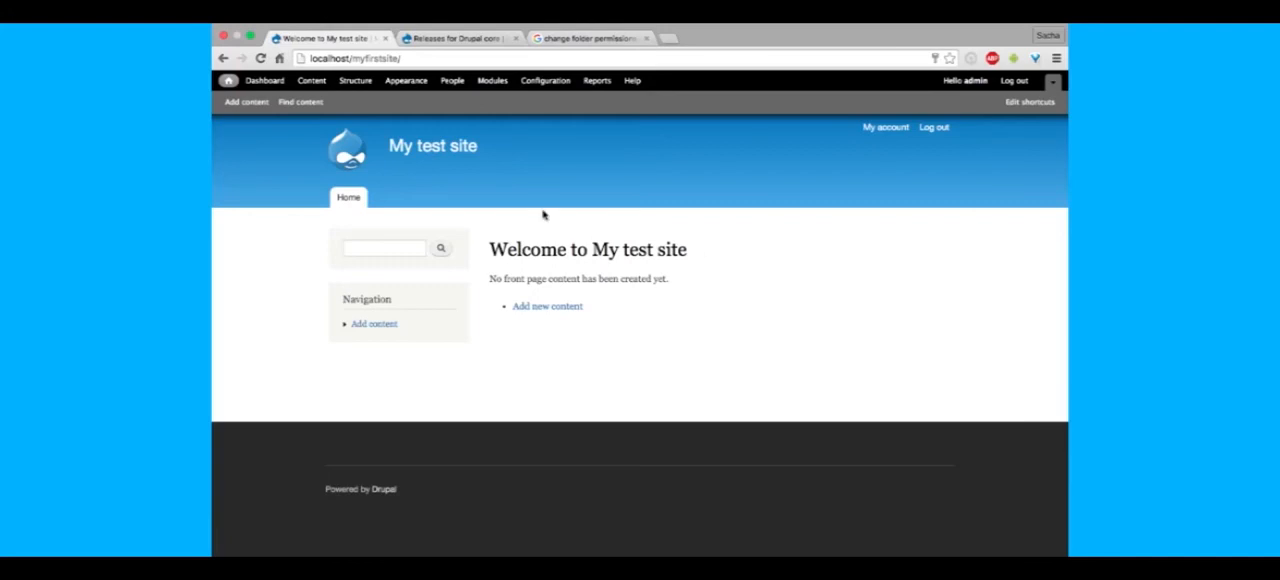
drag(691, 374, 511, 211)
click(511, 212)
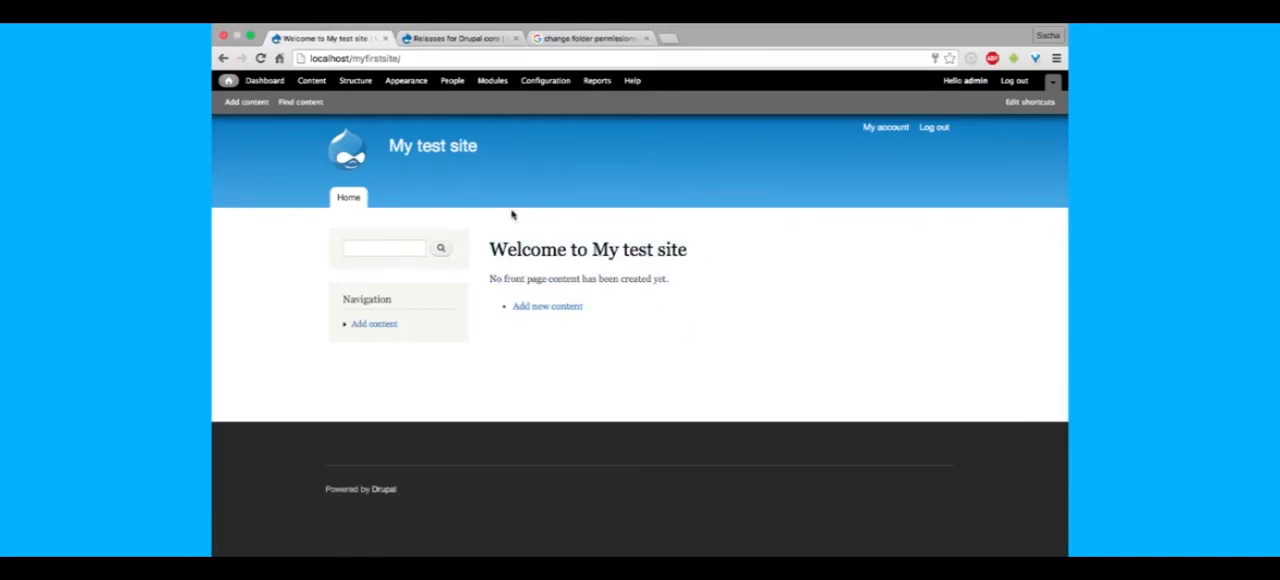